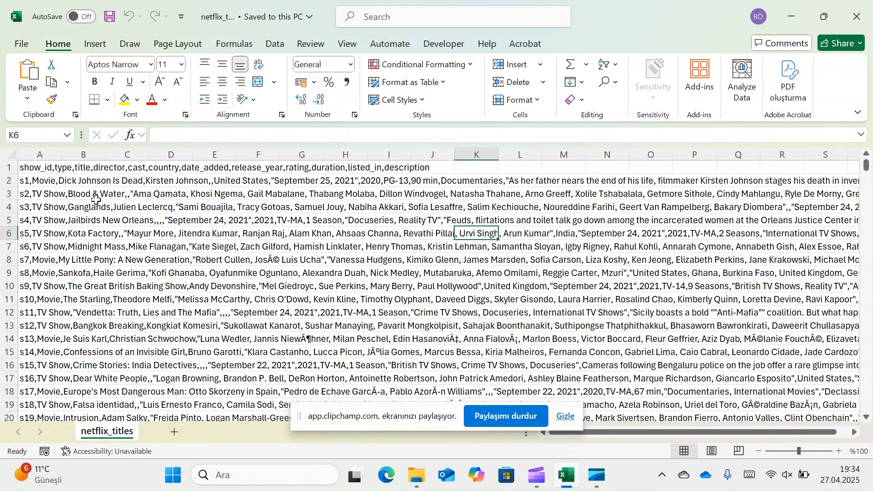
- Look through the comma-separated Netflix records and check which cells hold their text
{"action": "scroll", "coordinate": [98, 213], "scroll_direction": "down", "scroll_amount": 14}
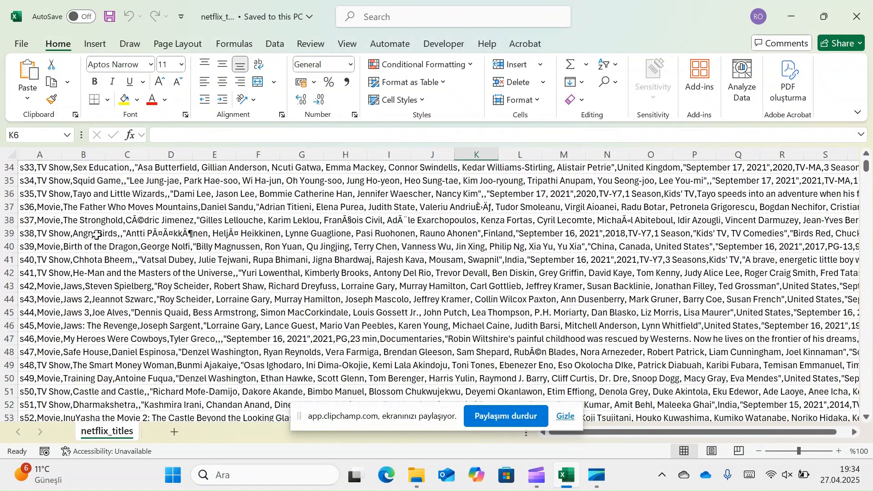
{"action": "scroll", "coordinate": [104, 239], "scroll_direction": "up", "scroll_amount": 14}
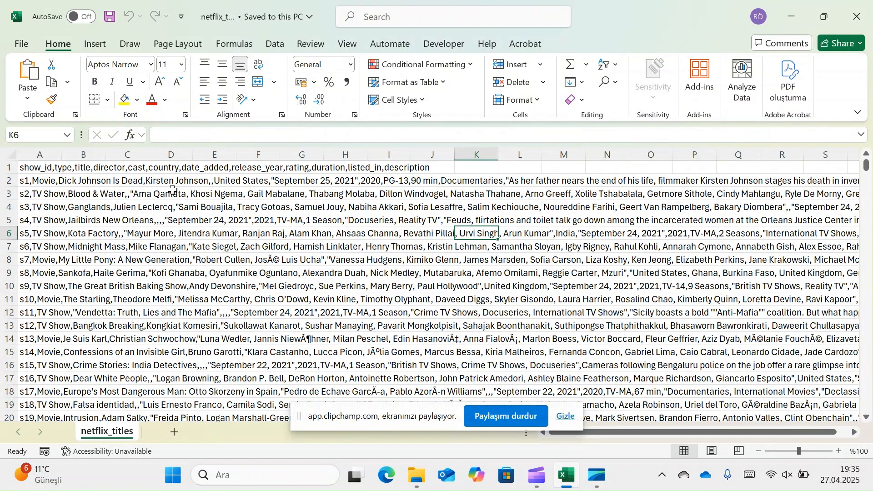
{"action": "left_click", "coordinate": [47, 152]}
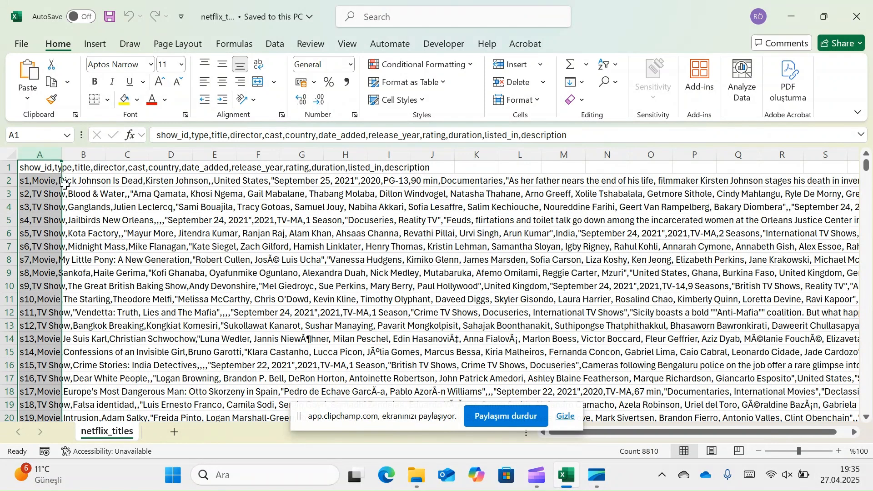
{"action": "left_click", "coordinate": [85, 168]}
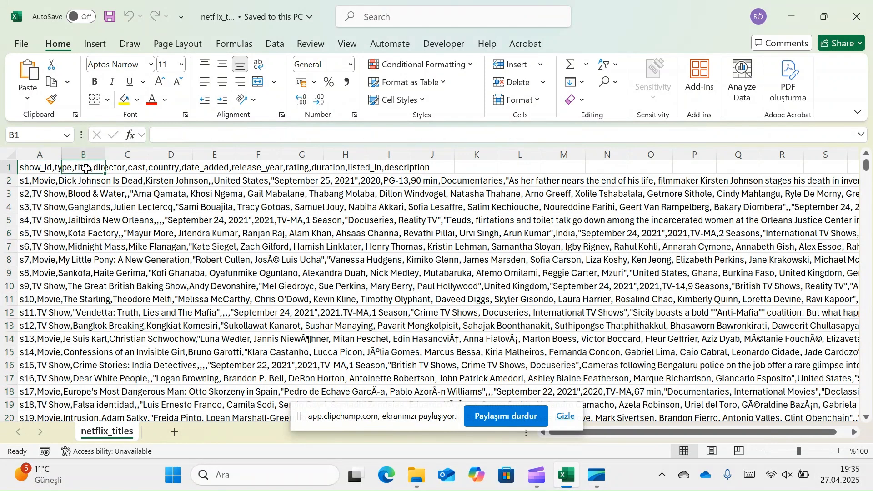
{"action": "left_click", "coordinate": [43, 167]}
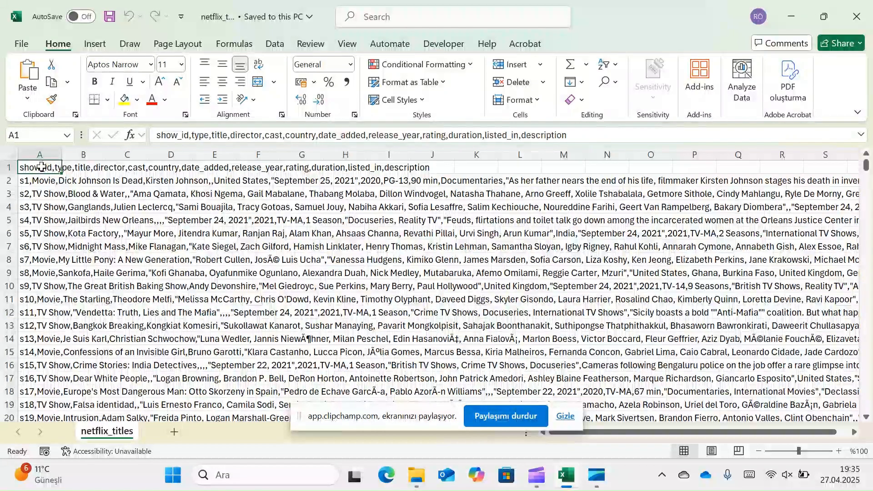
- Split column A with Text to Columns as Delimited data, using only Comma as delimiter and General format, replacing the existing data at $A$1
{"action": "left_click", "coordinate": [49, 152]}
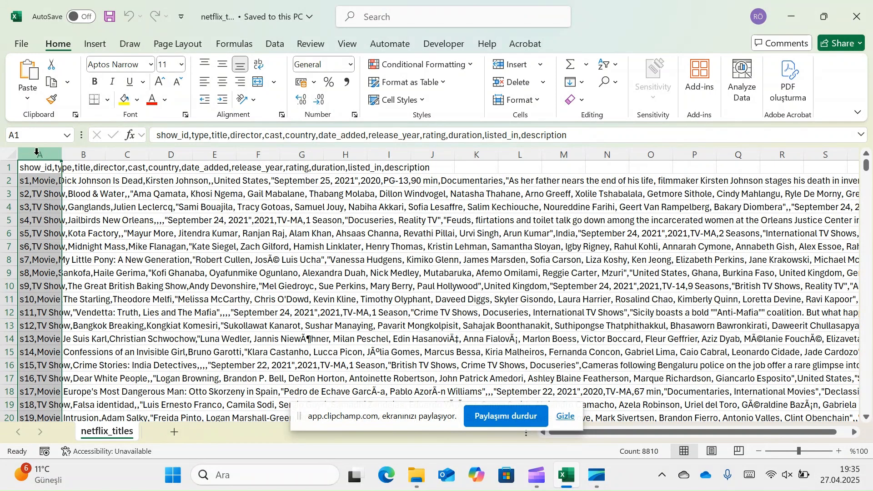
{"action": "left_click", "coordinate": [275, 44]}
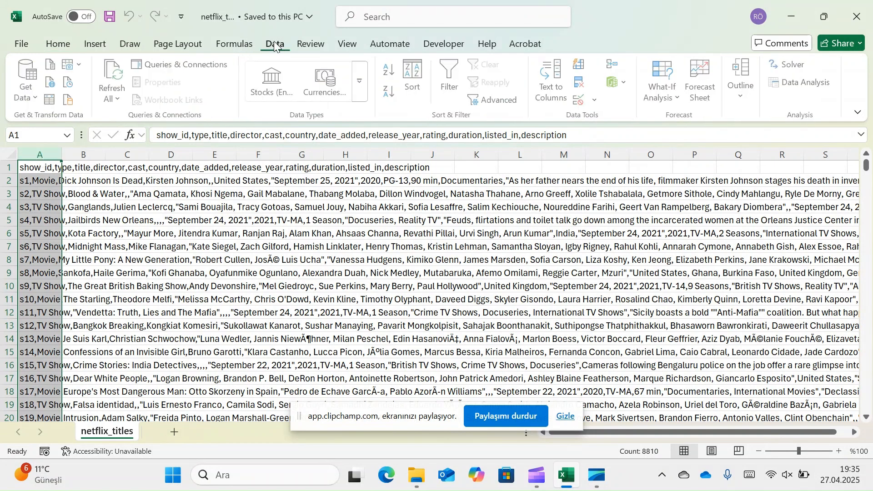
{"action": "left_click", "coordinate": [555, 86]}
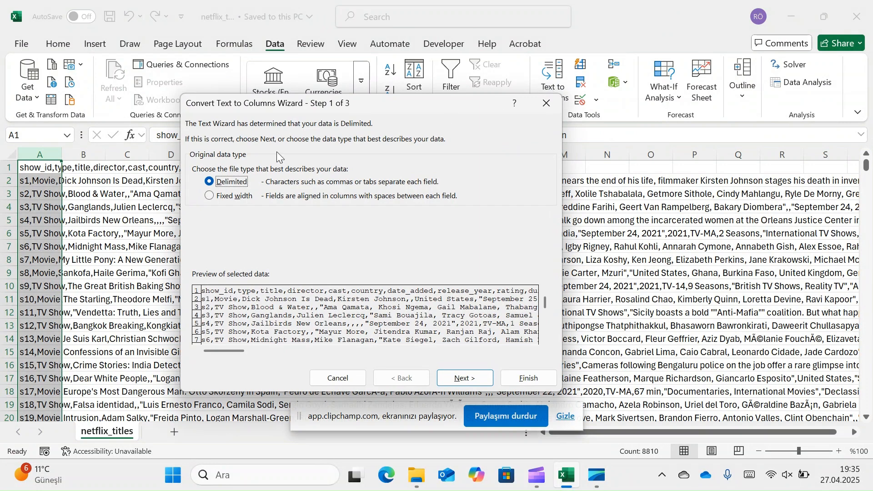
{"action": "left_click", "coordinate": [470, 381]}
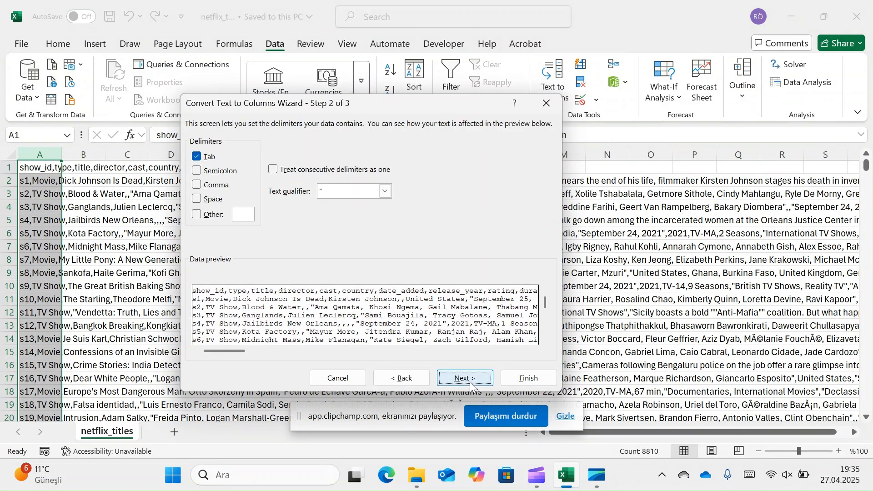
{"action": "left_click", "coordinate": [207, 185]}
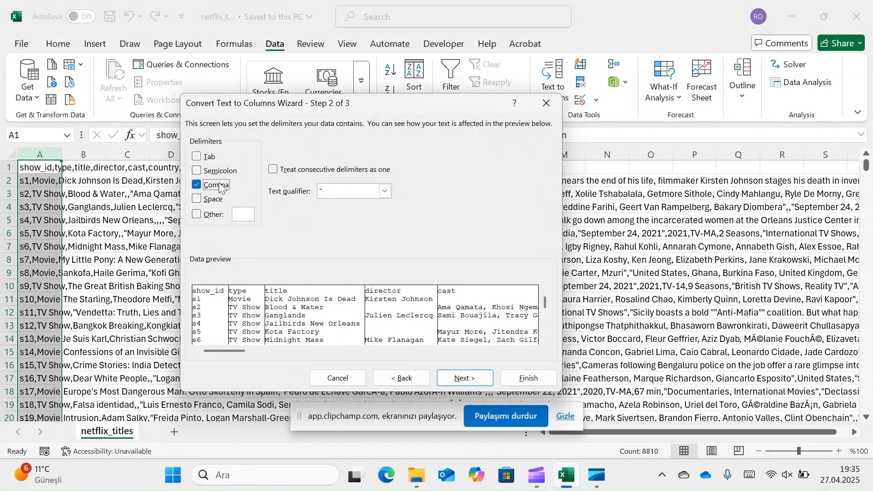
{"action": "left_click", "coordinate": [200, 218]}
{"action": "left_click", "coordinate": [201, 215]}
{"action": "left_click", "coordinate": [462, 381]}
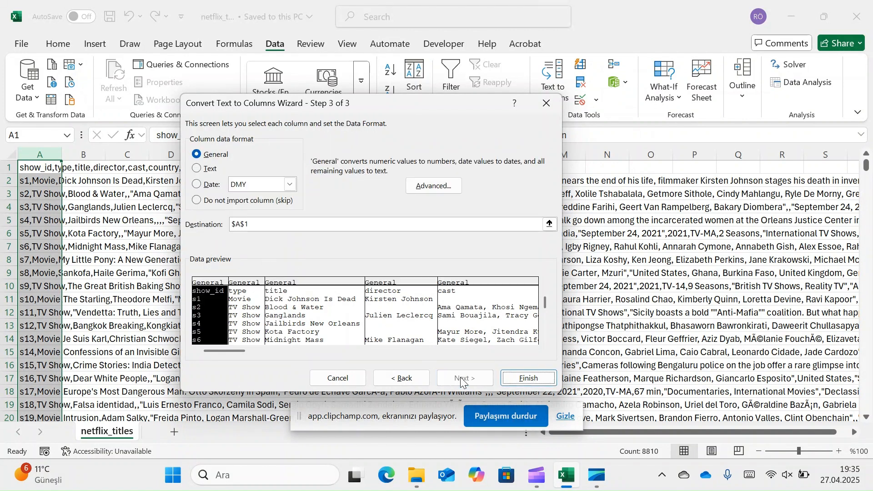
{"action": "left_click", "coordinate": [519, 377]}
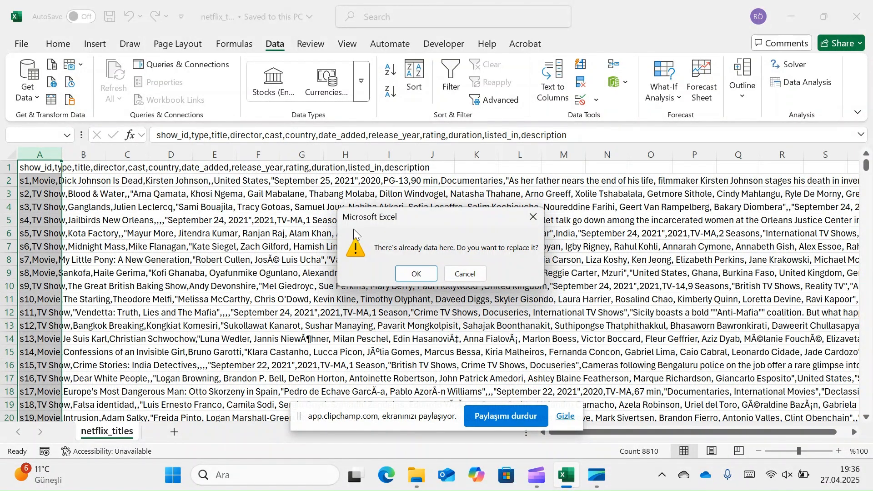
{"action": "left_click", "coordinate": [417, 274]}
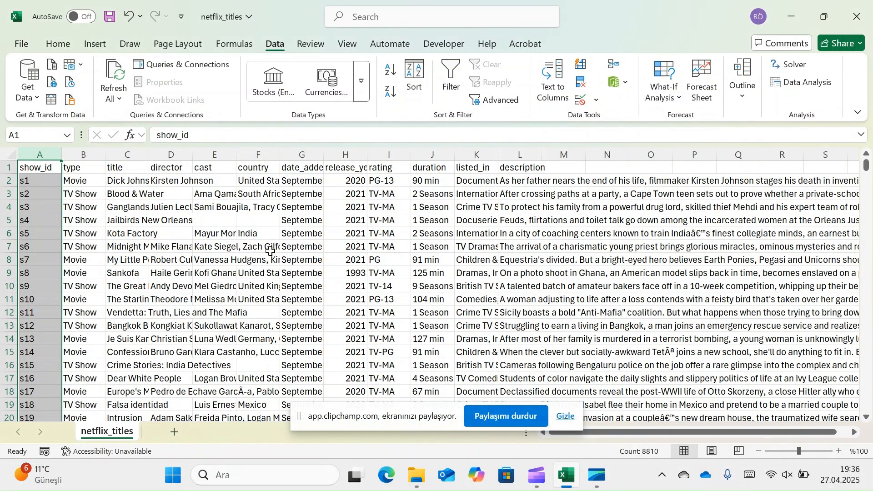
- Examine the separated data's individual record rows and the show_id column, dismissing the screen-sharing bar and chat notification
{"action": "left_click", "coordinate": [566, 417]}
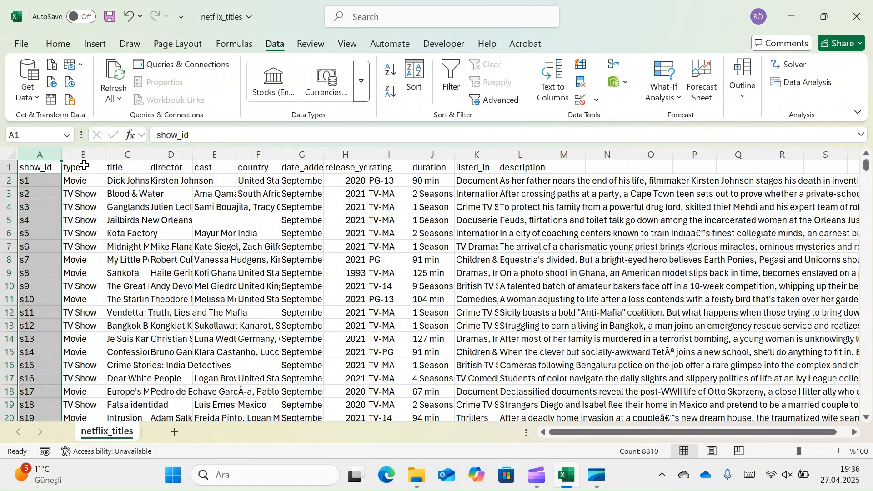
{"action": "left_click", "coordinate": [36, 183]}
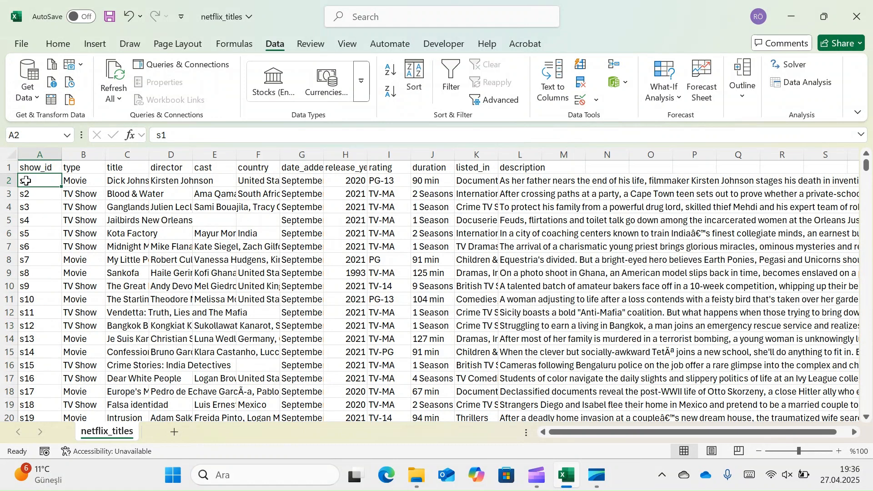
{"action": "left_click", "coordinate": [2, 180]}
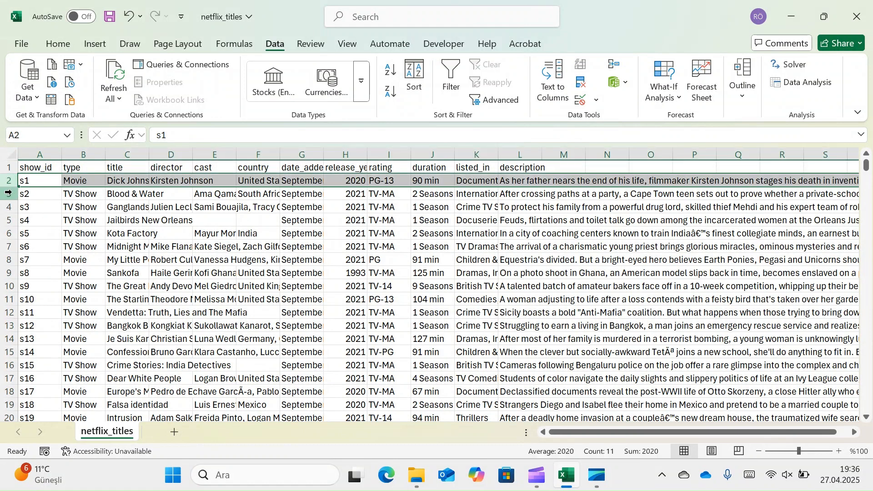
{"action": "left_click", "coordinate": [7, 194]}
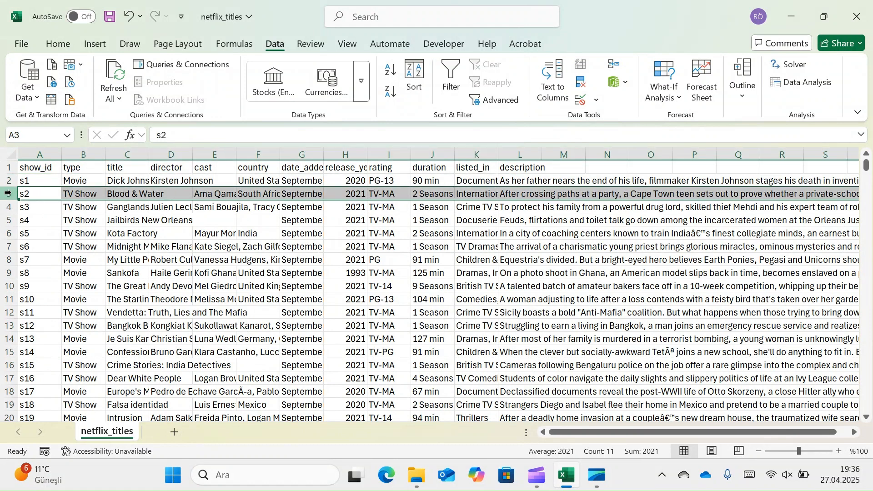
{"action": "left_click", "coordinate": [40, 155]}
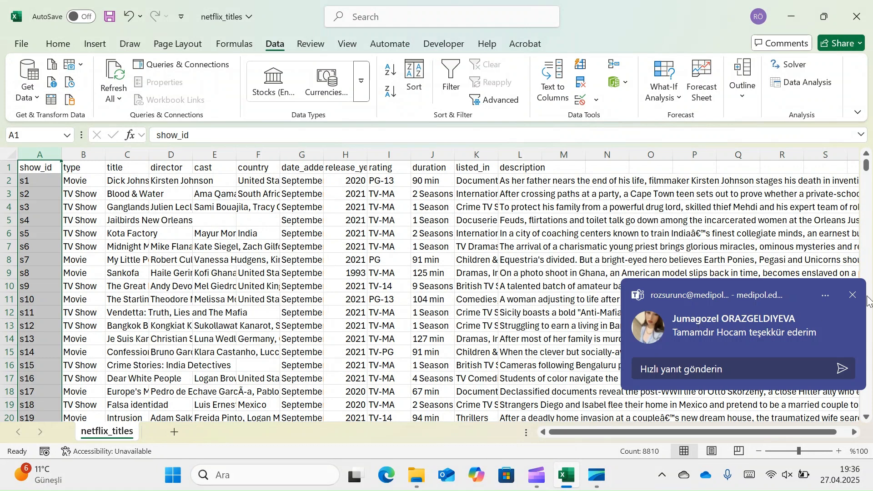
{"action": "left_click", "coordinate": [852, 297]}
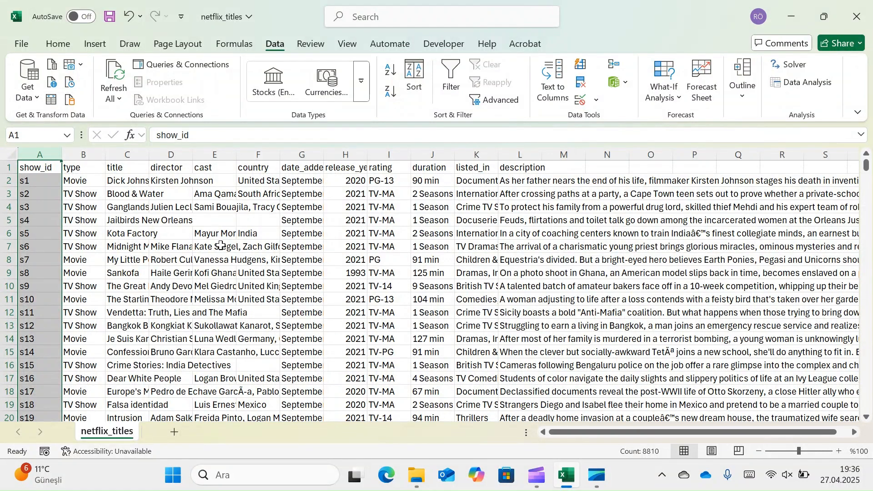
- Examine the entries in the type column across the first several dozen records
{"action": "left_click", "coordinate": [92, 149]}
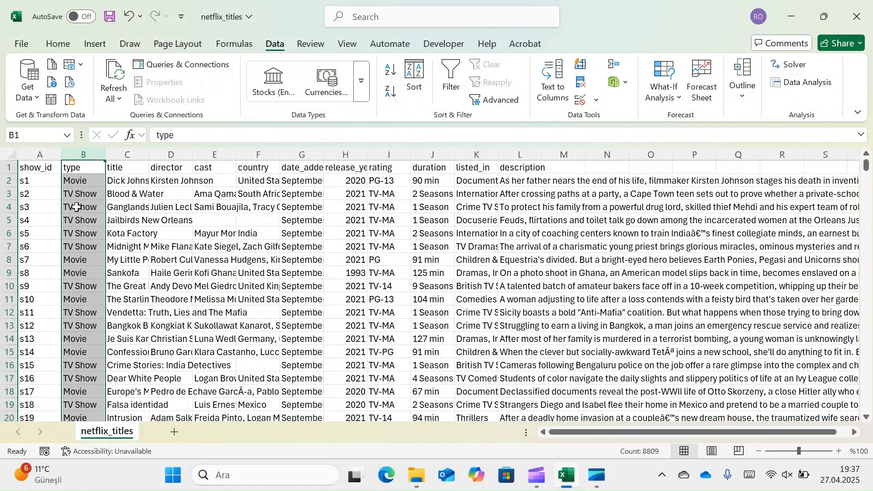
{"action": "left_click", "coordinate": [86, 182]}
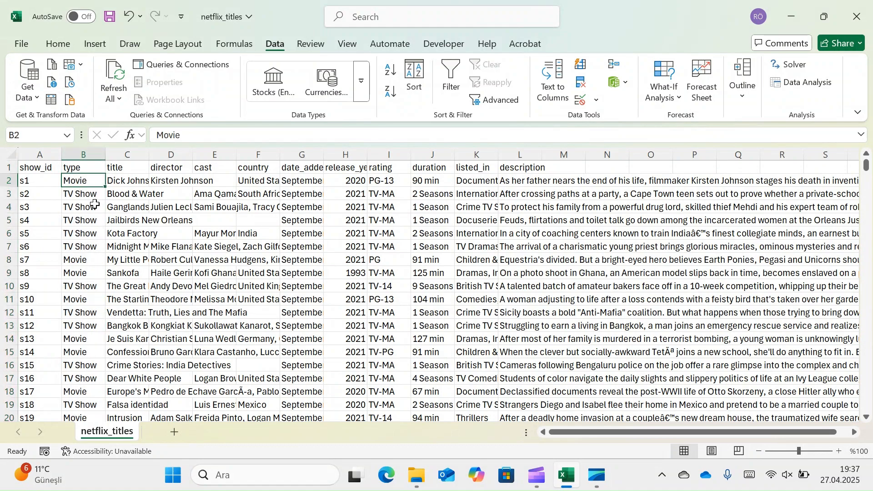
{"action": "scroll", "coordinate": [84, 287], "scroll_direction": "down", "scroll_amount": 11}
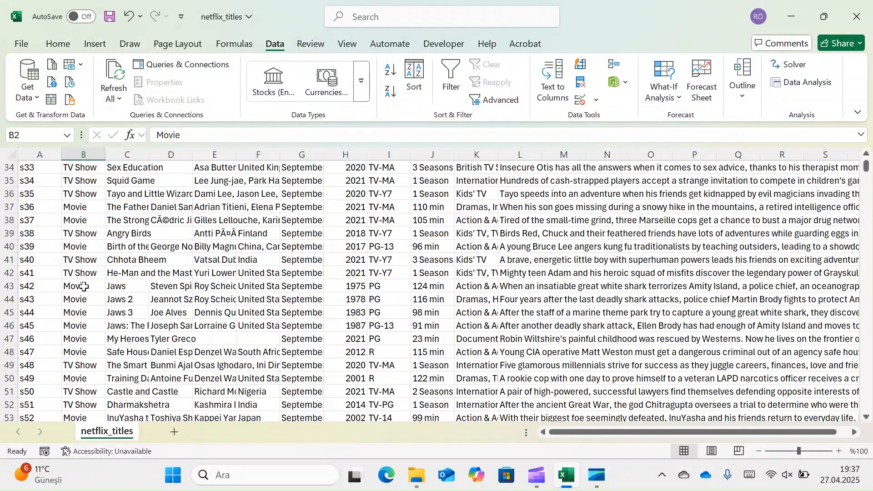
{"action": "scroll", "coordinate": [84, 286], "scroll_direction": "down", "scroll_amount": 8}
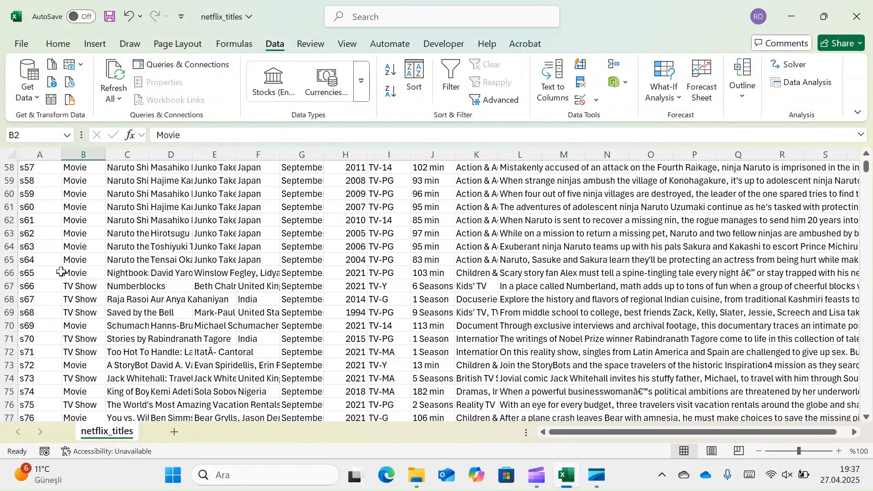
{"action": "scroll", "coordinate": [98, 255], "scroll_direction": "down", "scroll_amount": 3}
{"action": "scroll", "coordinate": [114, 280], "scroll_direction": "up", "scroll_amount": 2}
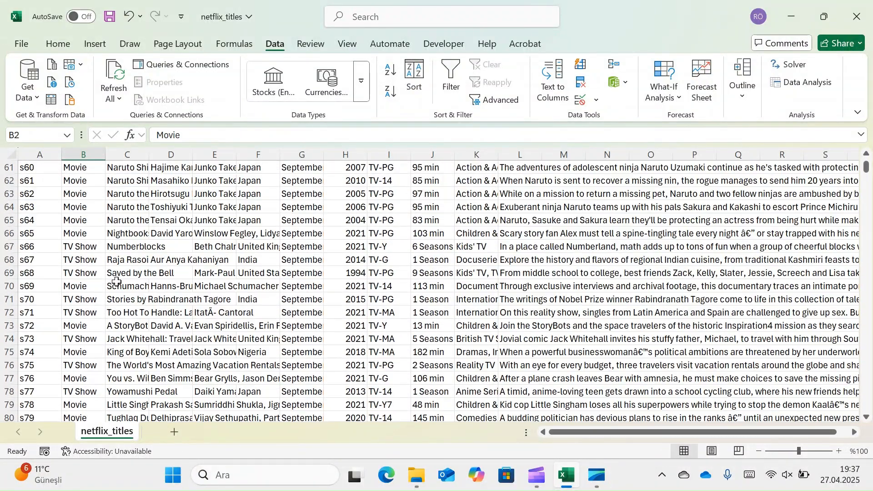
{"action": "scroll", "coordinate": [117, 282], "scroll_direction": "up", "scroll_amount": 20}
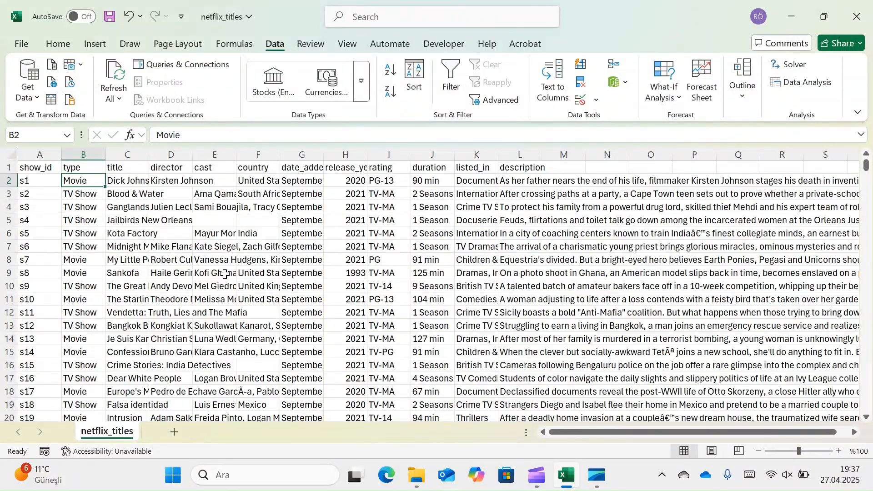
- Add filters to the header row and filter the type column to show only William Wyler and (Blanks)
{"action": "left_click", "coordinate": [90, 167]}
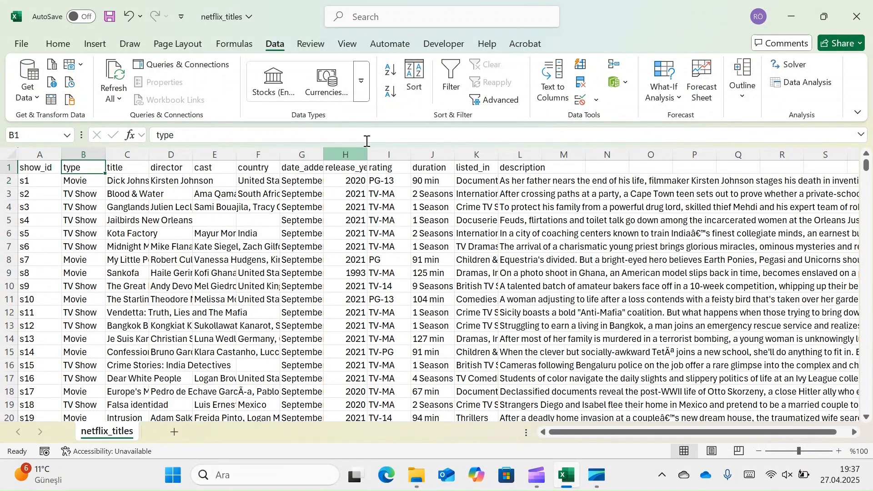
{"action": "left_click", "coordinate": [446, 73]}
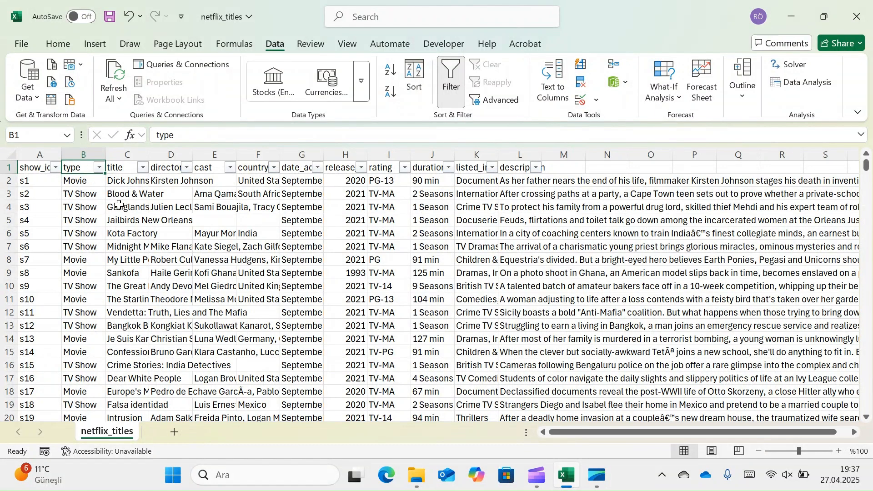
{"action": "left_click", "coordinate": [100, 168]}
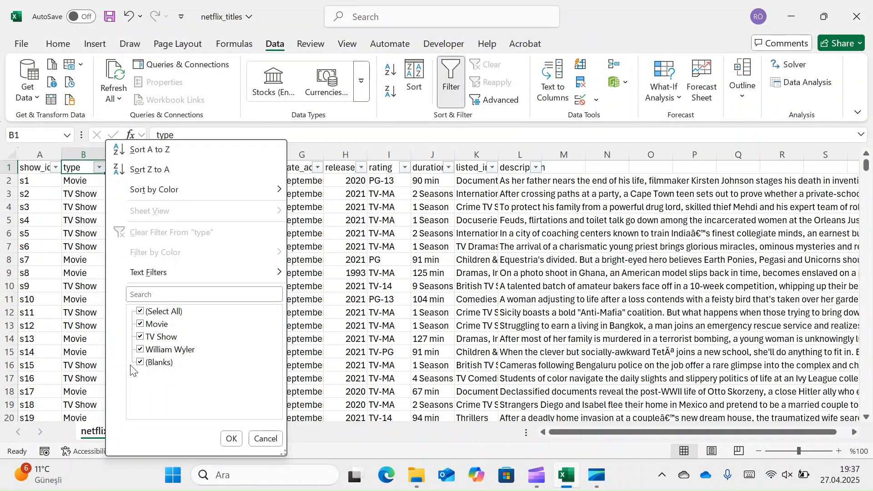
{"action": "left_click", "coordinate": [140, 312]}
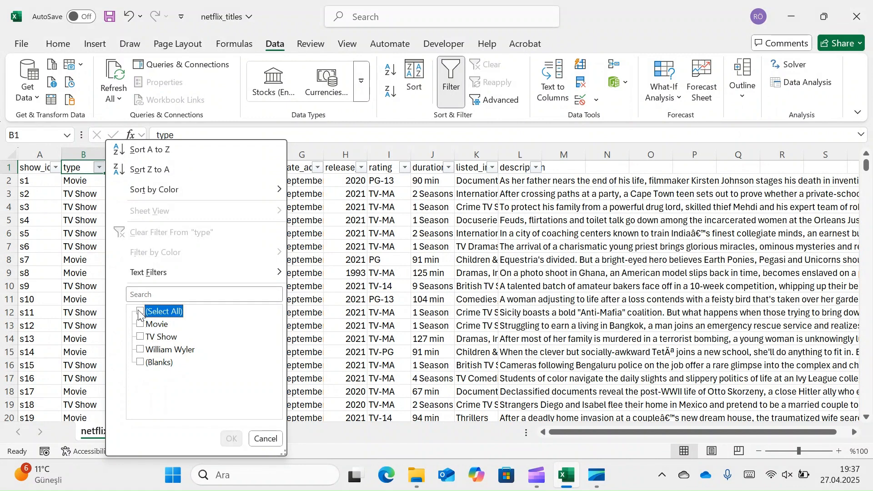
{"action": "left_click", "coordinate": [140, 349]}
{"action": "left_click", "coordinate": [140, 363]}
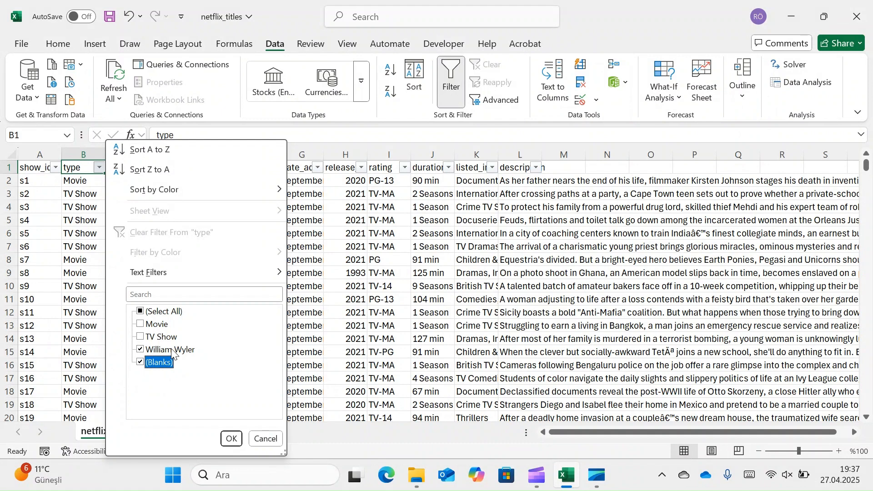
{"action": "left_click", "coordinate": [231, 439]}
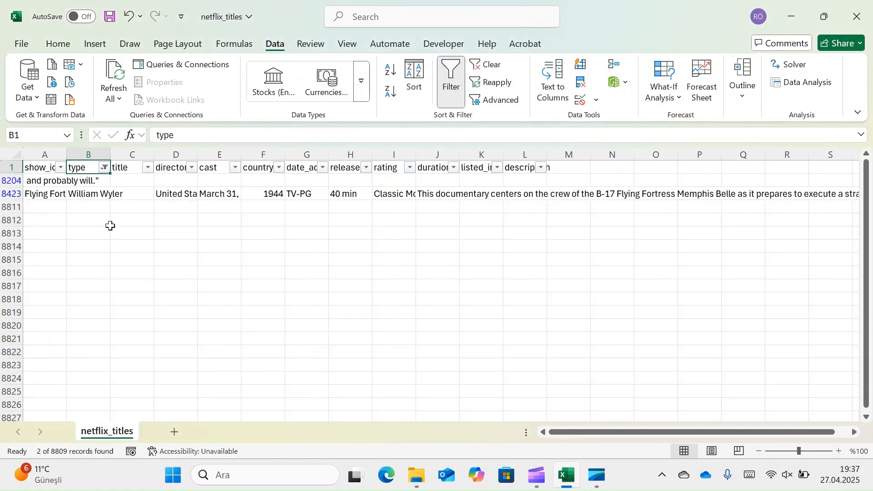
- Delete row 8204, the stray text fragment among the filtered records
{"action": "left_click", "coordinate": [102, 184]}
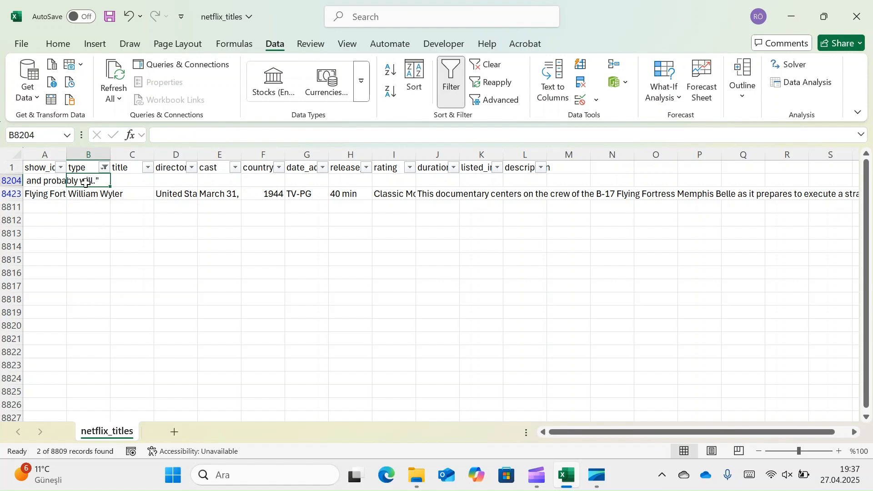
{"action": "left_click", "coordinate": [89, 195]}
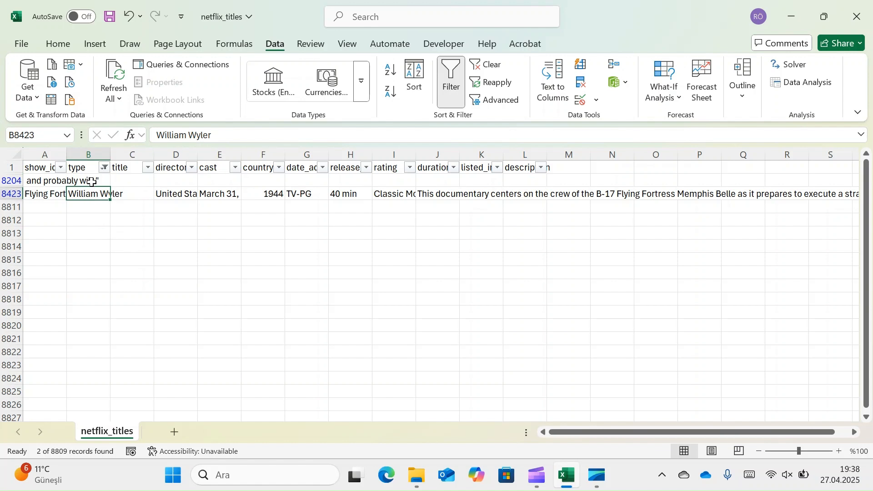
{"action": "left_click", "coordinate": [45, 179]}
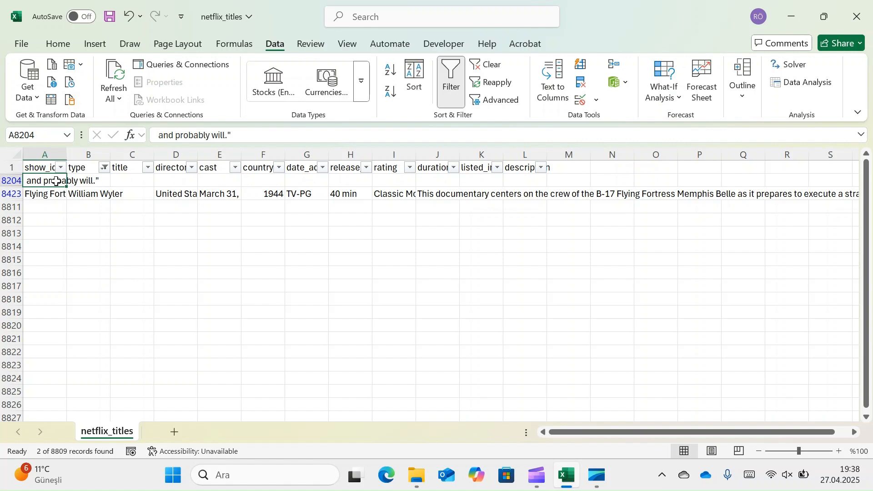
{"action": "left_click", "coordinate": [11, 180]}
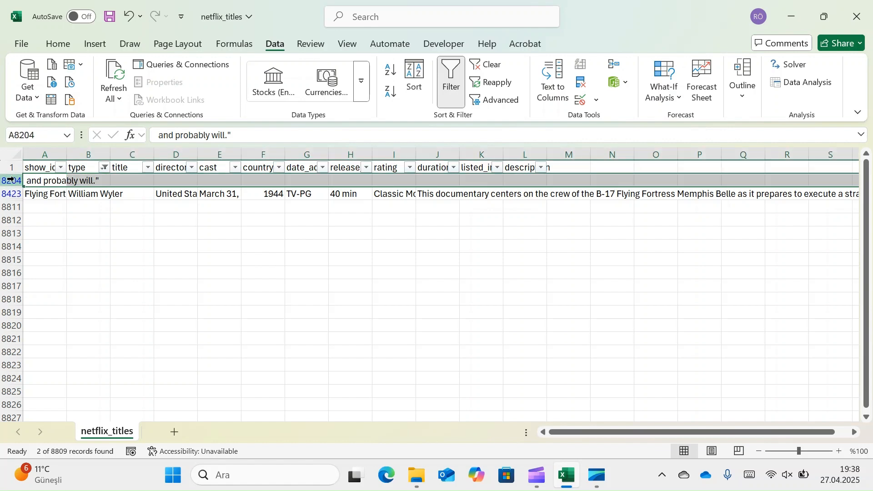
{"action": "right_click", "coordinate": [10, 180]}
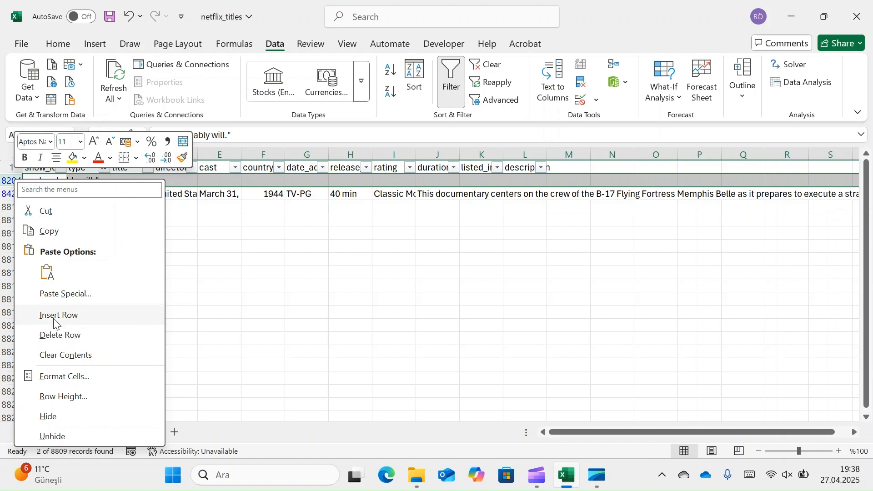
{"action": "left_click", "coordinate": [58, 334]}
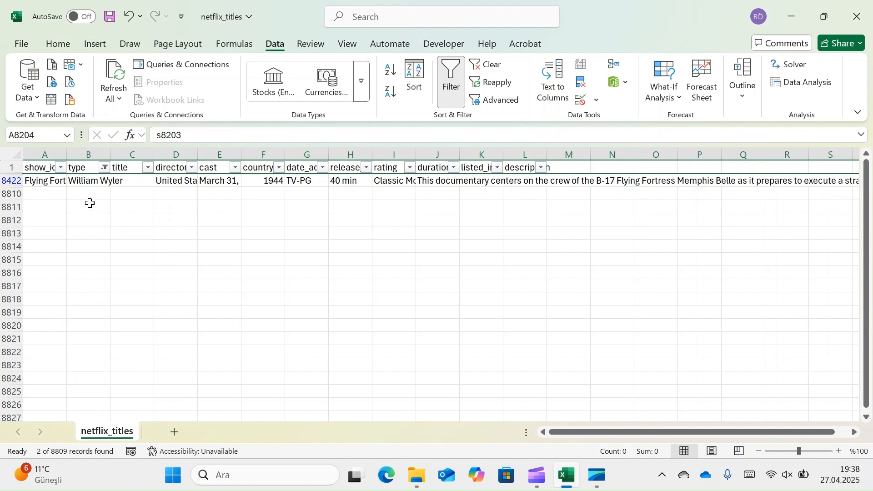
{"action": "left_click", "coordinate": [79, 181]}
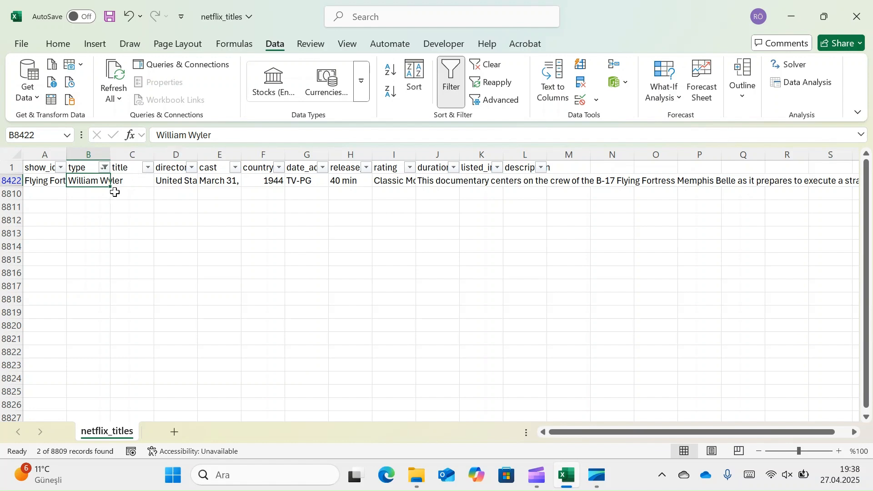
{"action": "left_click", "coordinate": [170, 172]}
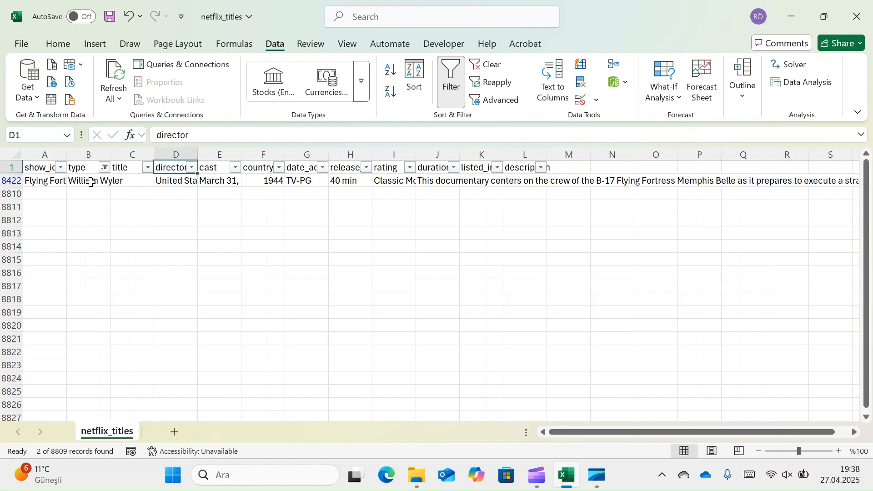
{"action": "left_click_drag", "start_coordinate": [90, 182], "coordinate": [422, 175]}
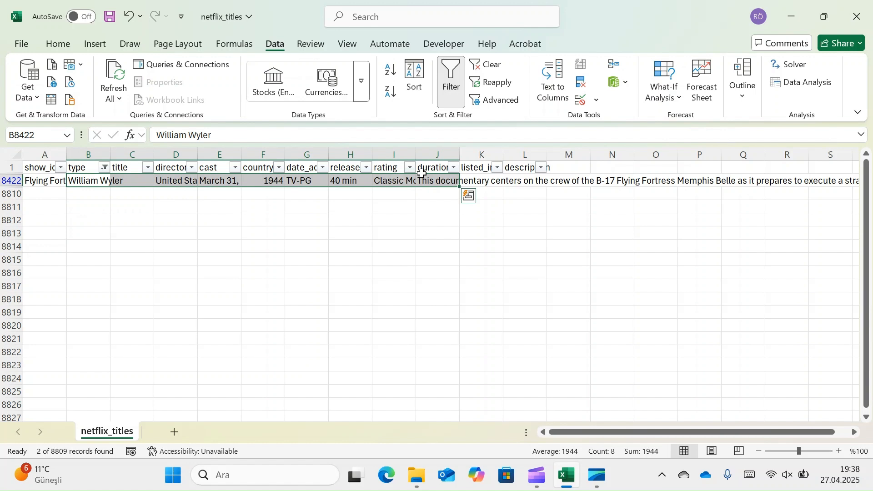
{"action": "key", "text": "ctrl+x"}
{"action": "left_click", "coordinate": [178, 182]}
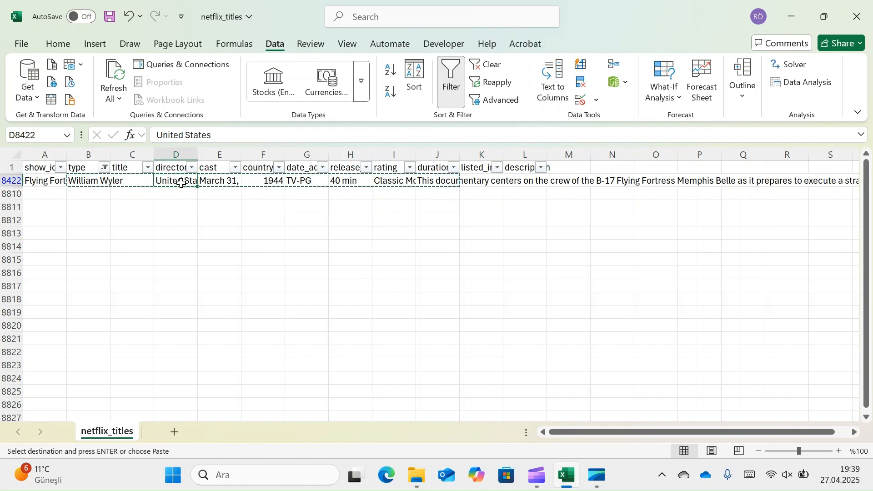
{"action": "key", "text": "ctrl+c"}
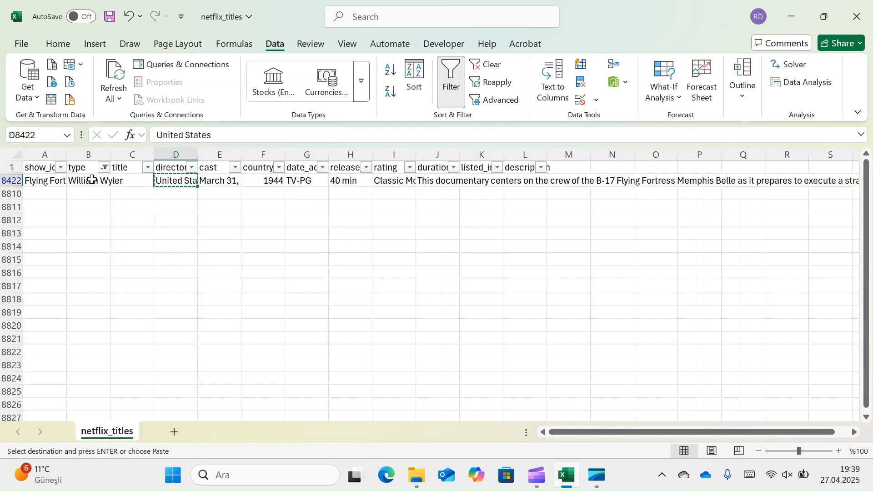
- Move the misaligned values in B8422:L8422 two columns over so they start in the director column at D8422
{"action": "left_click_drag", "start_coordinate": [92, 180], "coordinate": [539, 180]}
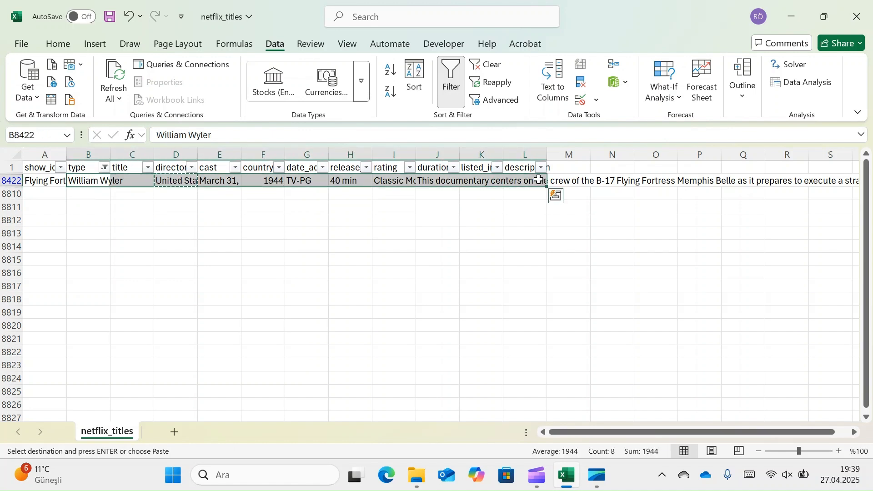
{"action": "key", "text": "ctrl+c"}
{"action": "left_click", "coordinate": [177, 181]}
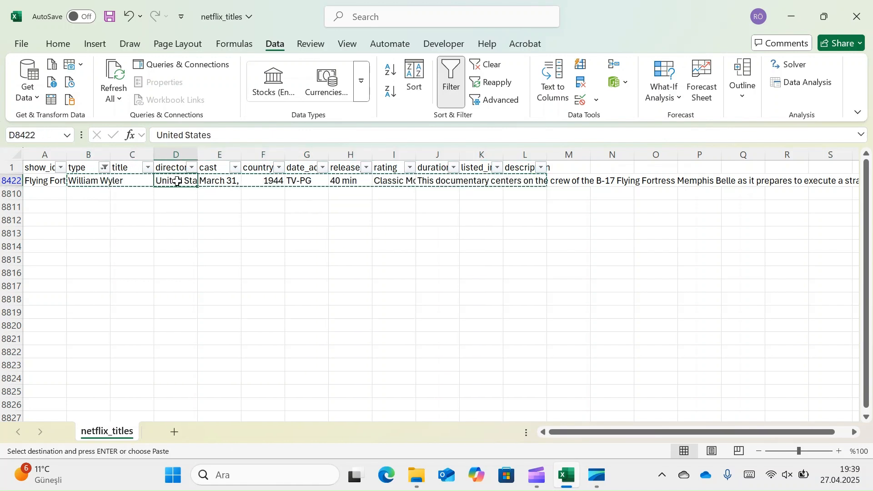
{"action": "key", "text": "ctrl+v"}
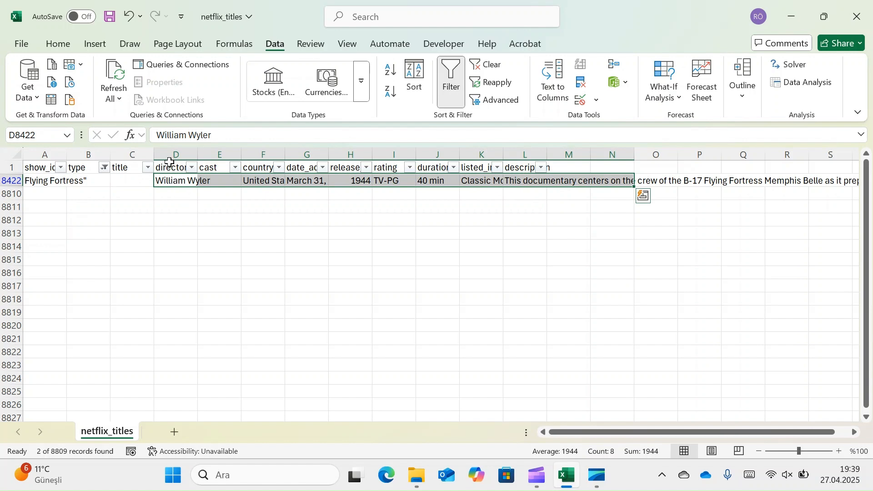
- Check the director, country and date_added values of row 8422 against their column headers
{"action": "left_click", "coordinate": [170, 166]}
{"action": "left_click", "coordinate": [172, 181]}
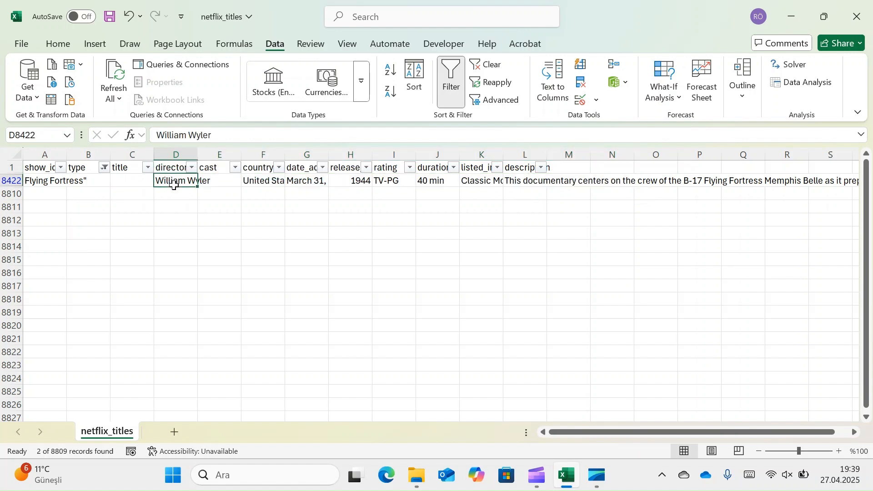
{"action": "left_click", "coordinate": [267, 168]}
{"action": "left_click", "coordinate": [262, 193]}
{"action": "left_click", "coordinate": [262, 181]}
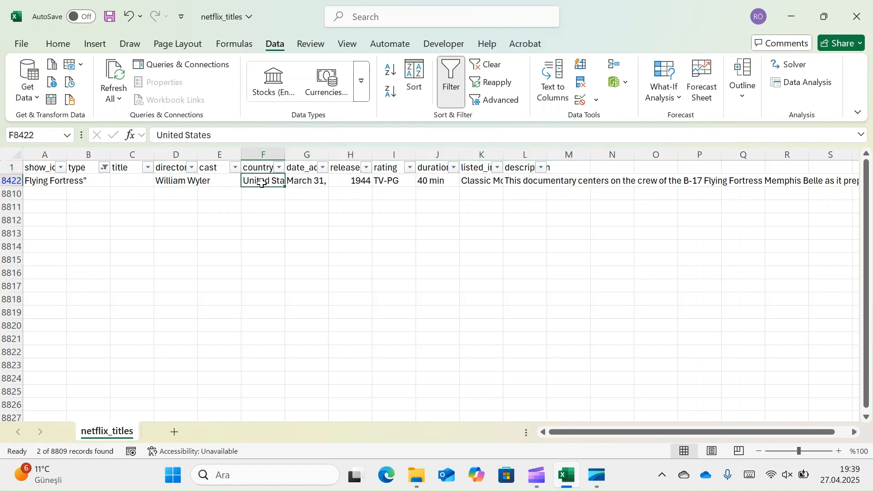
{"action": "left_click", "coordinate": [304, 167]}
{"action": "left_click", "coordinate": [303, 181]}
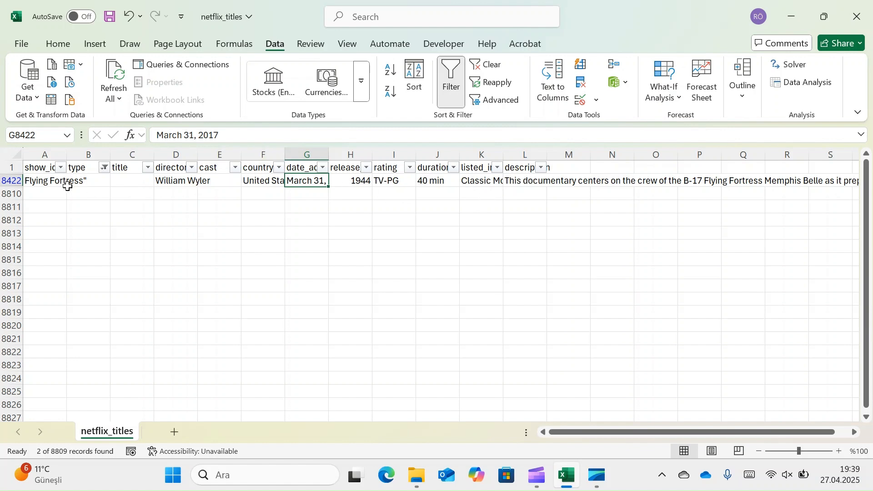
- Move the Flying Fortress text in row 8422 from the show_id column to the title column
{"action": "left_click", "coordinate": [35, 167]}
{"action": "left_click", "coordinate": [47, 184]}
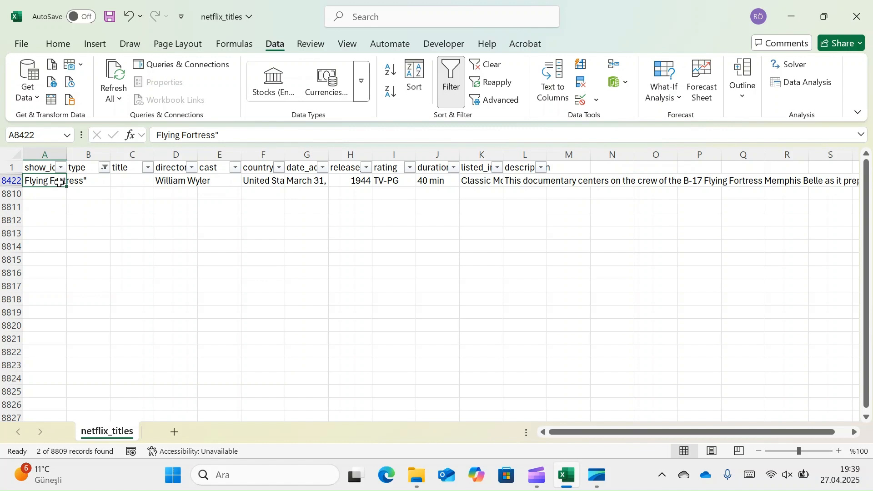
{"action": "key", "text": "ctrl+c"}
{"action": "left_click", "coordinate": [139, 184]}
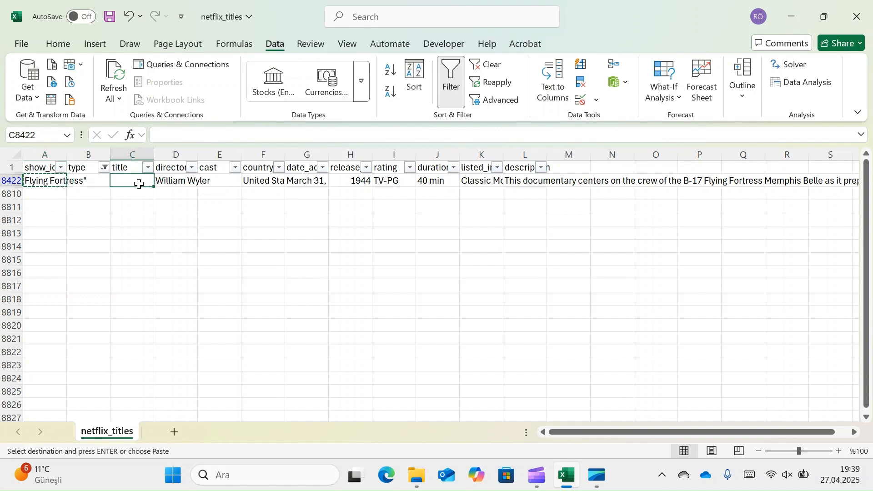
{"action": "key", "text": "ctrl+v"}
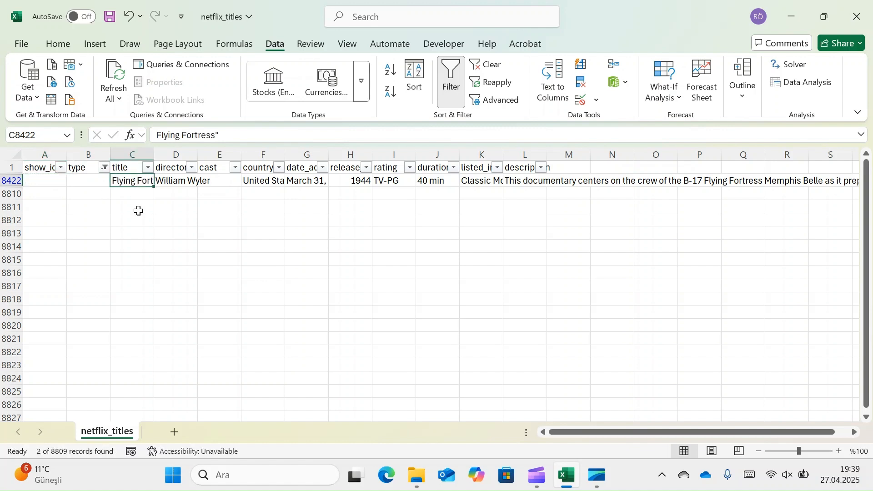
- Examine row 8422's show_id, type, title, director, country, rating and duration cells for missing information
{"action": "left_click", "coordinate": [108, 202]}
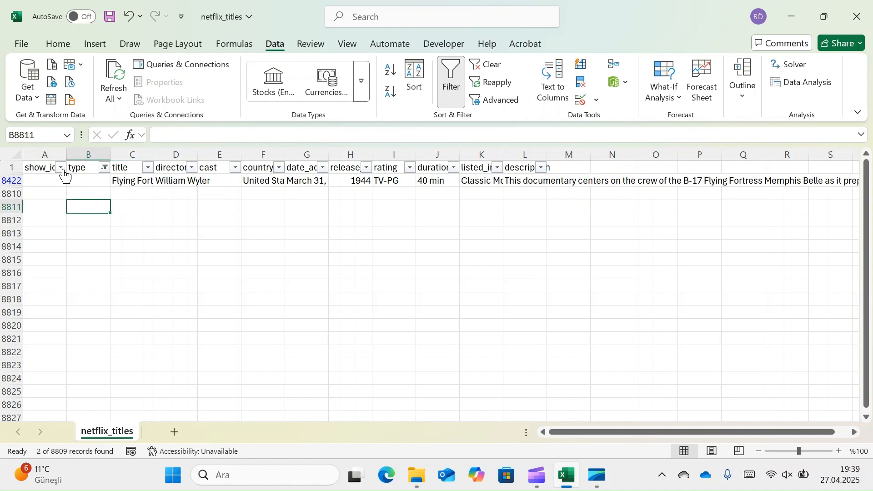
{"action": "left_click_drag", "start_coordinate": [48, 179], "coordinate": [91, 183]}
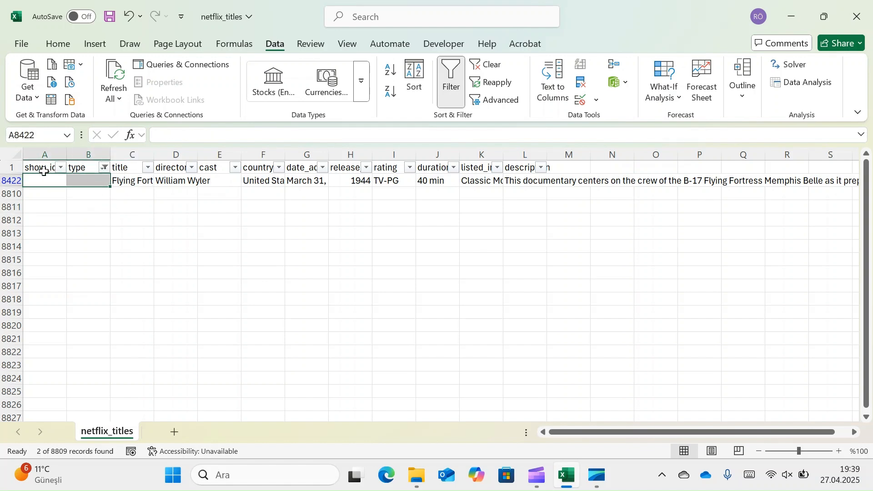
{"action": "left_click", "coordinate": [93, 180]}
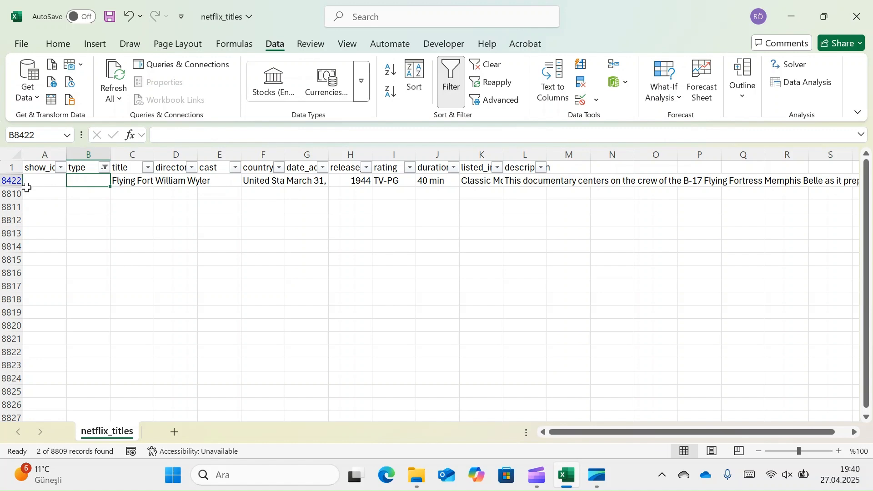
{"action": "right_click", "coordinate": [13, 181]}
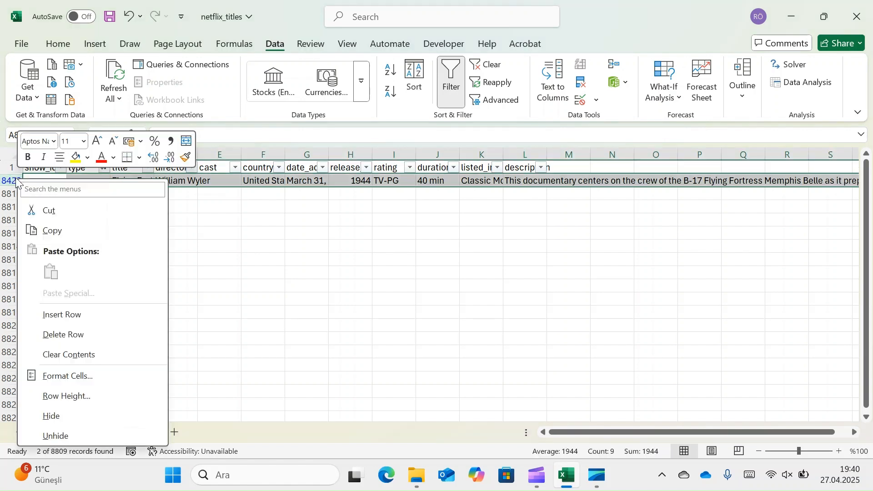
{"action": "key", "text": "Escape"}
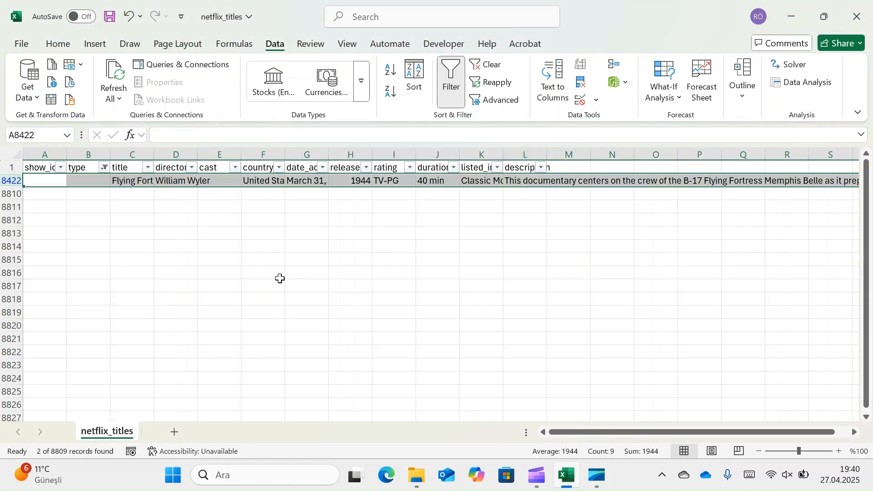
{"action": "left_click", "coordinate": [173, 182]}
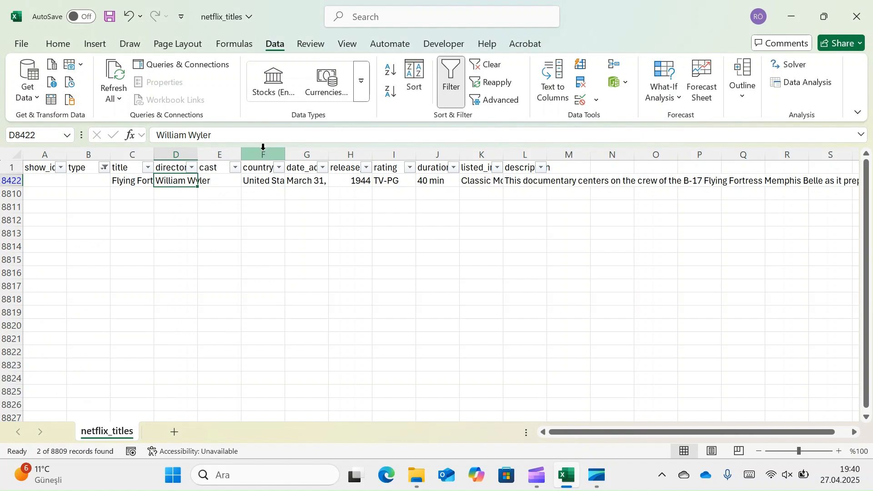
{"action": "left_click", "coordinate": [83, 180]}
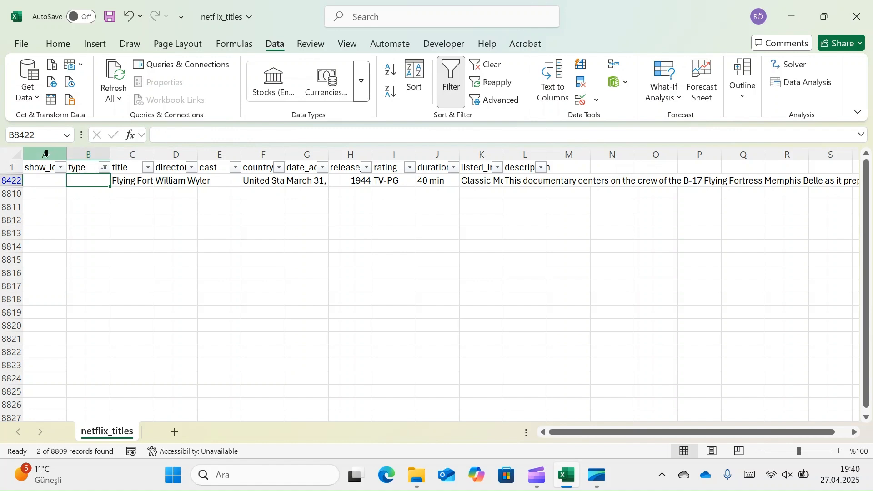
{"action": "left_click", "coordinate": [50, 181]}
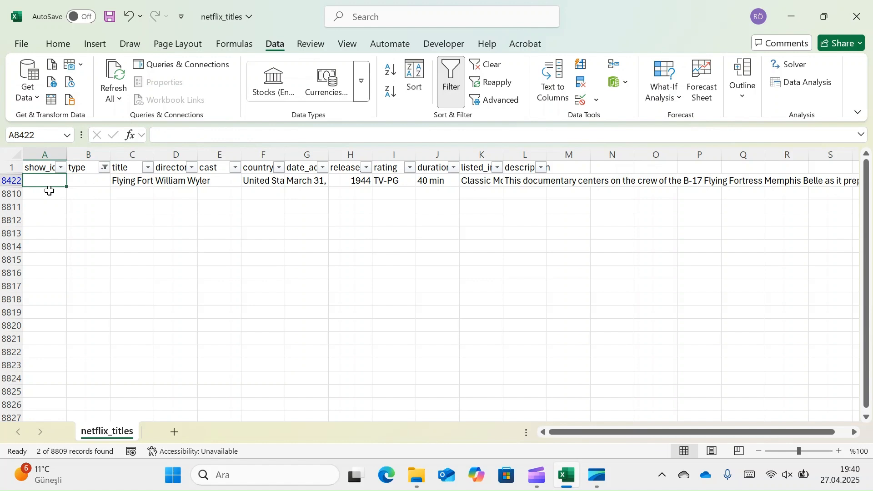
{"action": "left_click", "coordinate": [88, 179]}
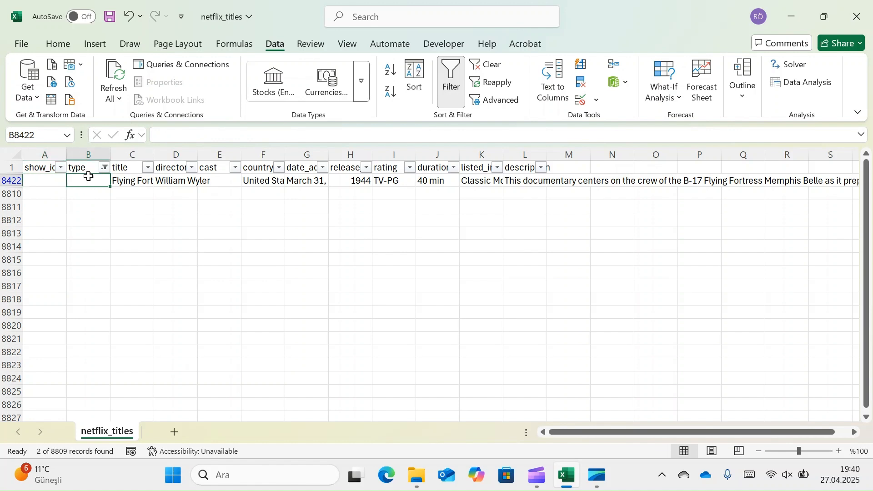
{"action": "left_click", "coordinate": [121, 181]}
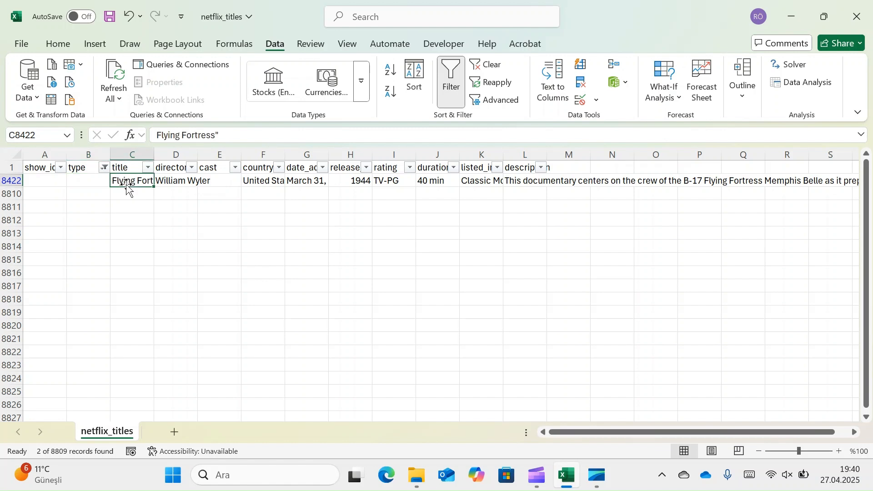
{"action": "left_click", "coordinate": [172, 181]}
{"action": "left_click", "coordinate": [264, 183]}
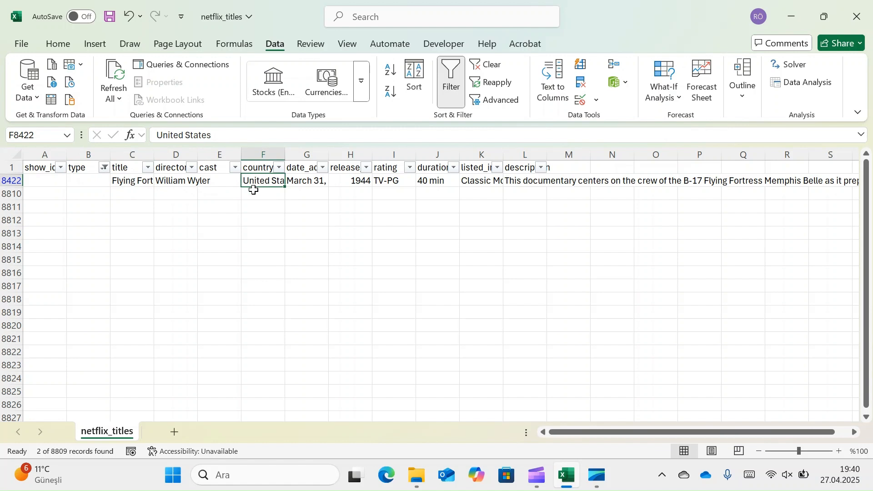
{"action": "left_click", "coordinate": [93, 180]}
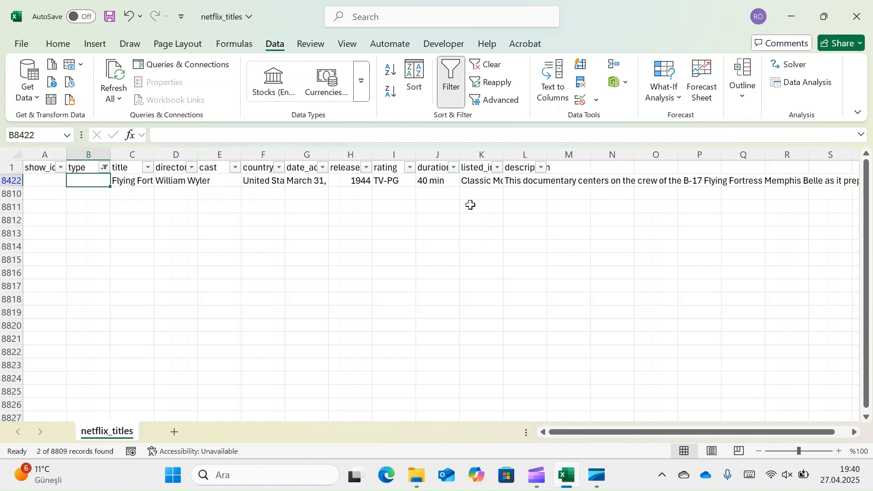
{"action": "left_click", "coordinate": [446, 181]}
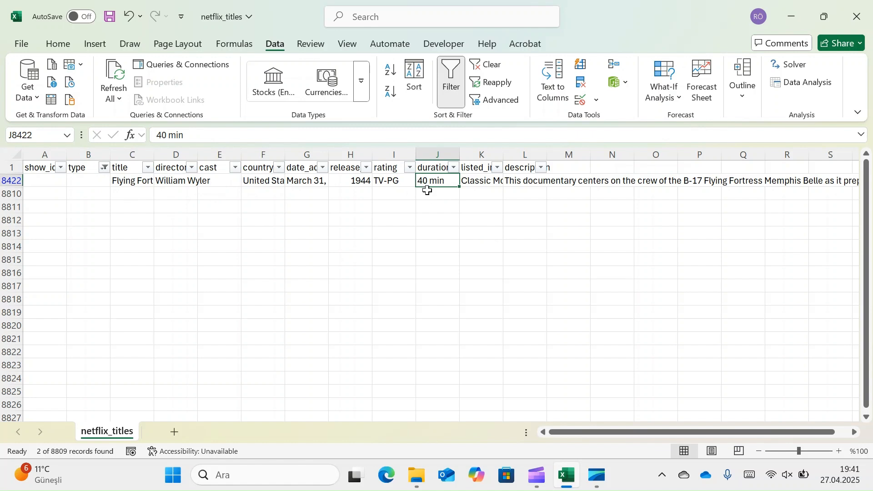
{"action": "left_click", "coordinate": [392, 182]}
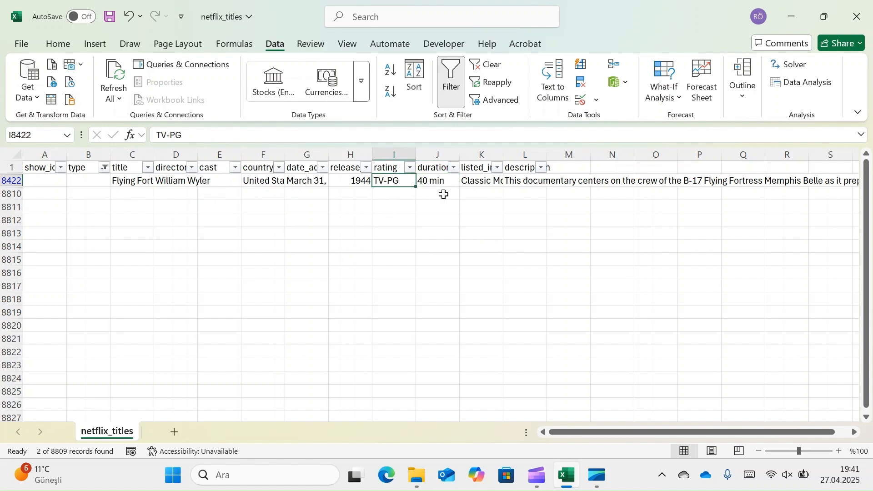
{"action": "left_click", "coordinate": [89, 181]}
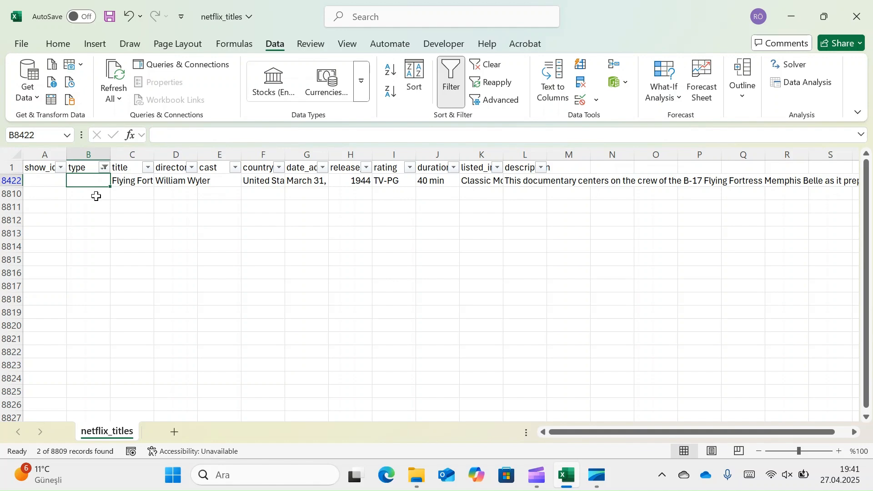
- Clear the type filter, filter the type column to blanks only to recheck the remaining records, and clear it again
{"action": "left_click", "coordinate": [491, 64]}
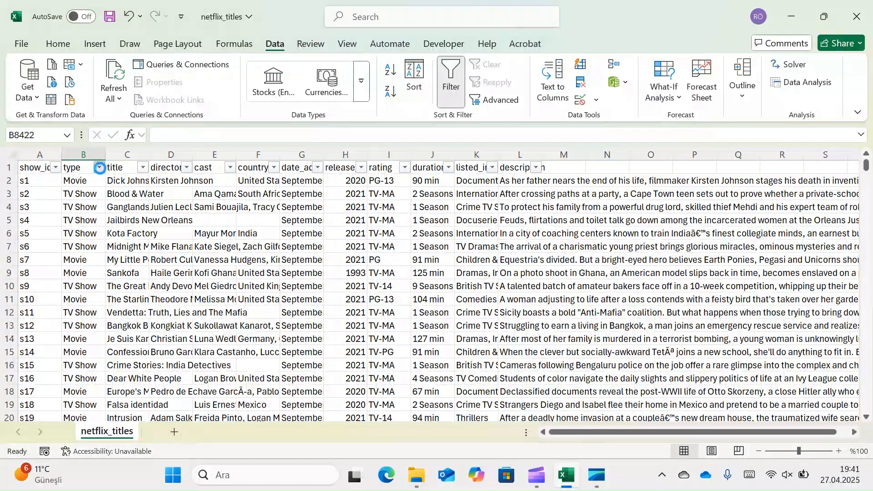
{"action": "left_click", "coordinate": [99, 167]}
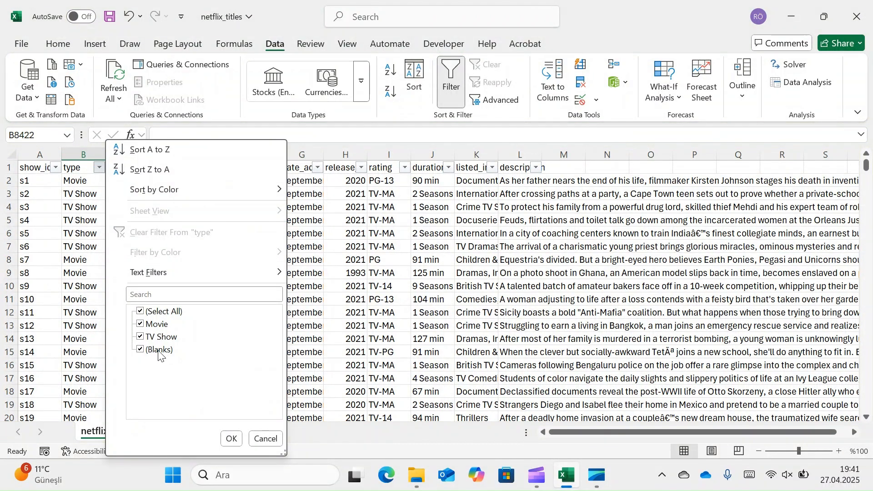
{"action": "left_click", "coordinate": [149, 310]}
{"action": "left_click", "coordinate": [158, 350]}
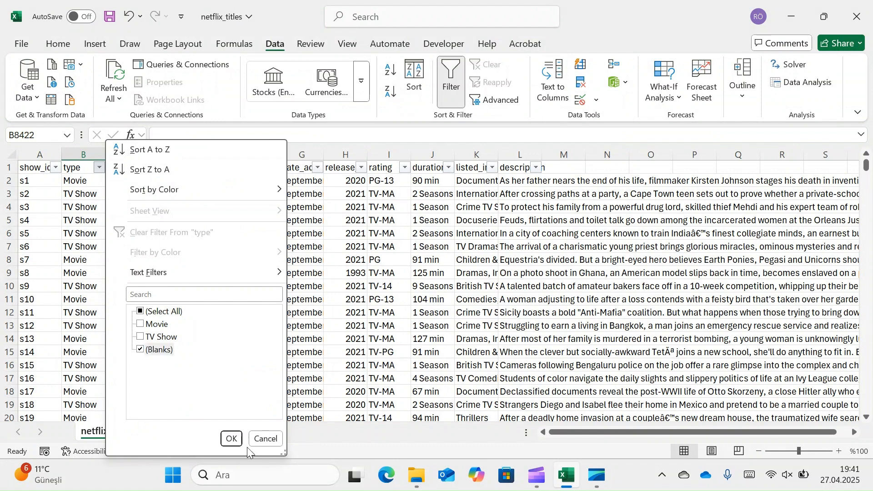
{"action": "left_click", "coordinate": [232, 439]}
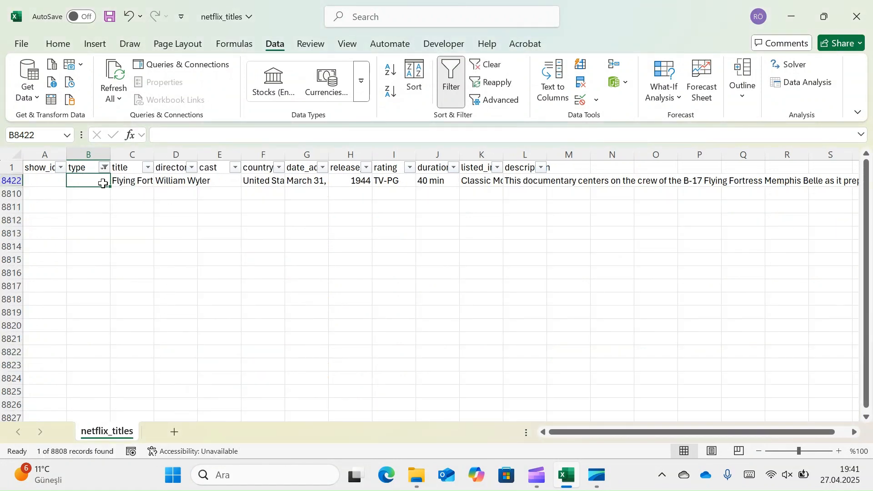
{"action": "left_click", "coordinate": [487, 72]}
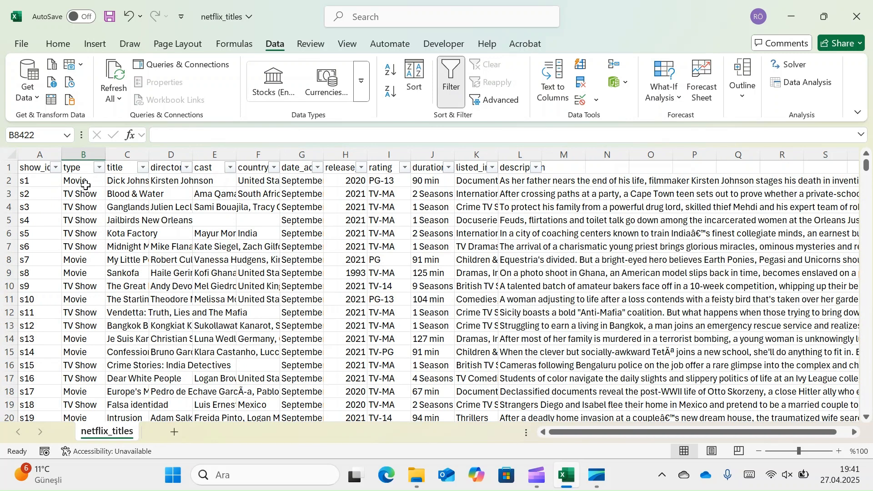
- Look through the title column's filter values for numeric or otherwise suspicious titles
{"action": "left_click", "coordinate": [72, 155]}
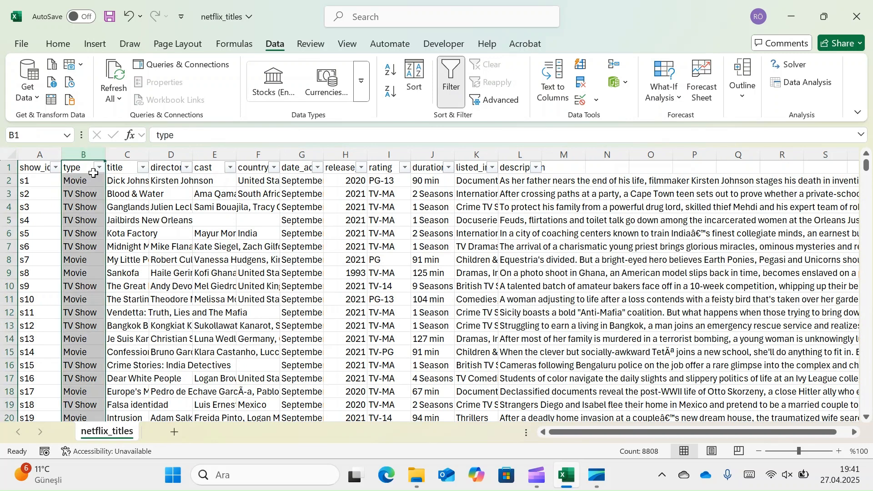
{"action": "left_click", "coordinate": [147, 174]}
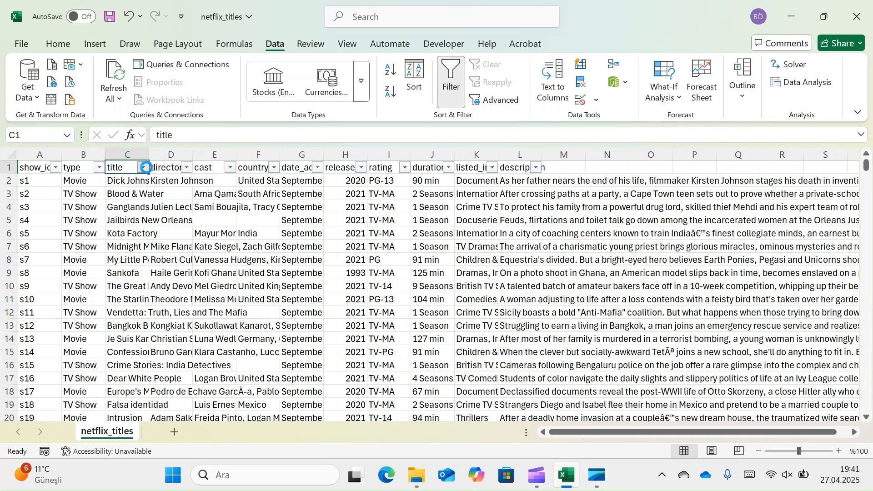
{"action": "left_click", "coordinate": [144, 168]}
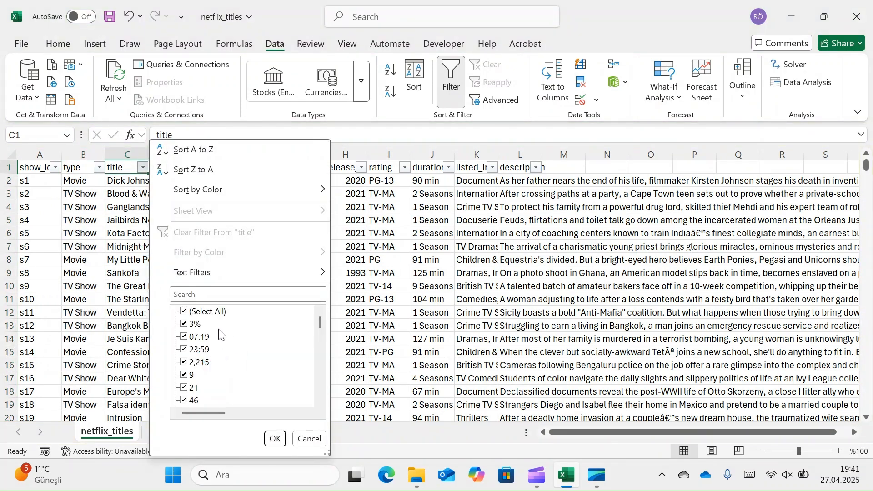
{"action": "scroll", "coordinate": [218, 334], "scroll_direction": "down", "scroll_amount": 7}
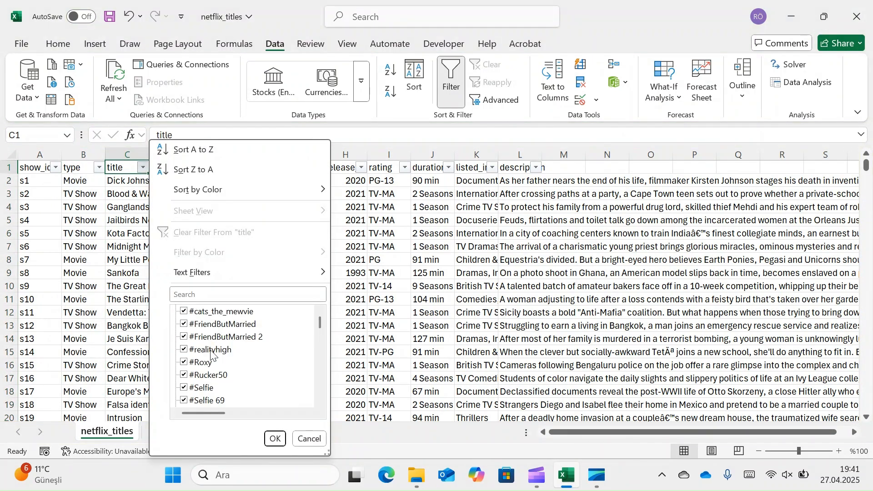
{"action": "scroll", "coordinate": [210, 355], "scroll_direction": "down", "scroll_amount": 3}
{"action": "scroll", "coordinate": [211, 355], "scroll_direction": "up", "scroll_amount": 3}
{"action": "scroll", "coordinate": [205, 348], "scroll_direction": "down", "scroll_amount": 10}
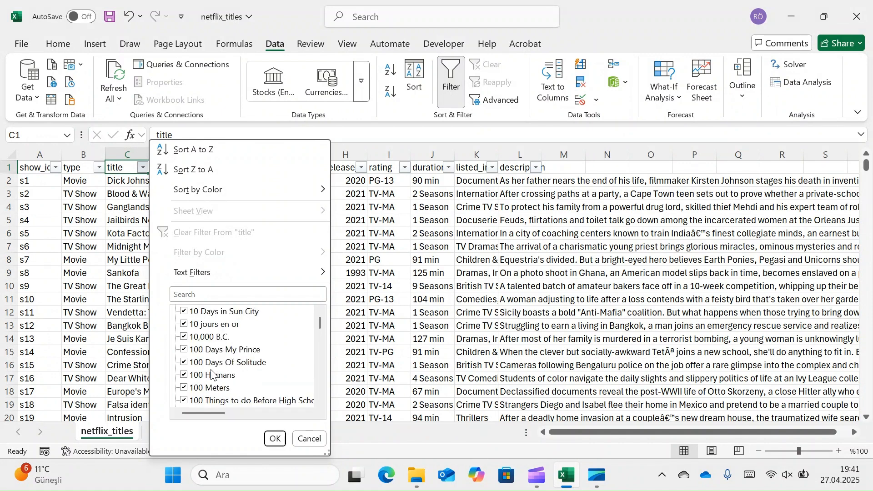
{"action": "scroll", "coordinate": [214, 359], "scroll_direction": "down", "scroll_amount": 8}
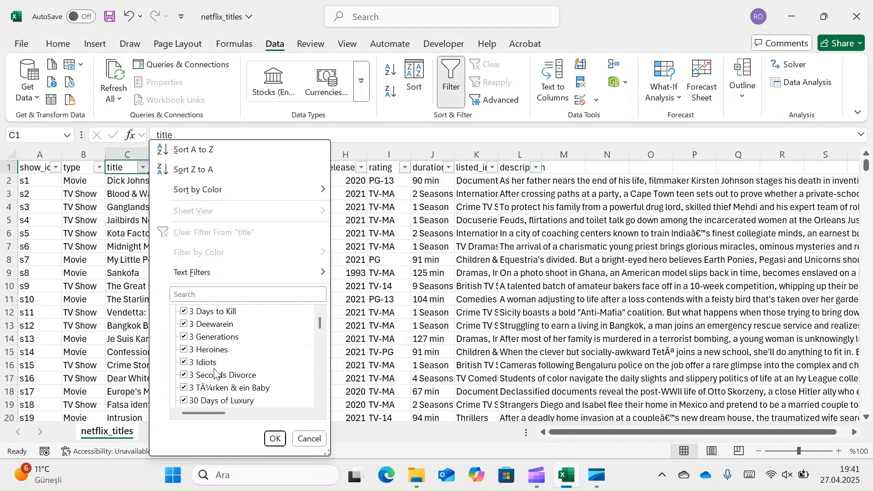
{"action": "scroll", "coordinate": [226, 370], "scroll_direction": "up", "scroll_amount": 11}
{"action": "scroll", "coordinate": [226, 370], "scroll_direction": "up", "scroll_amount": 10}
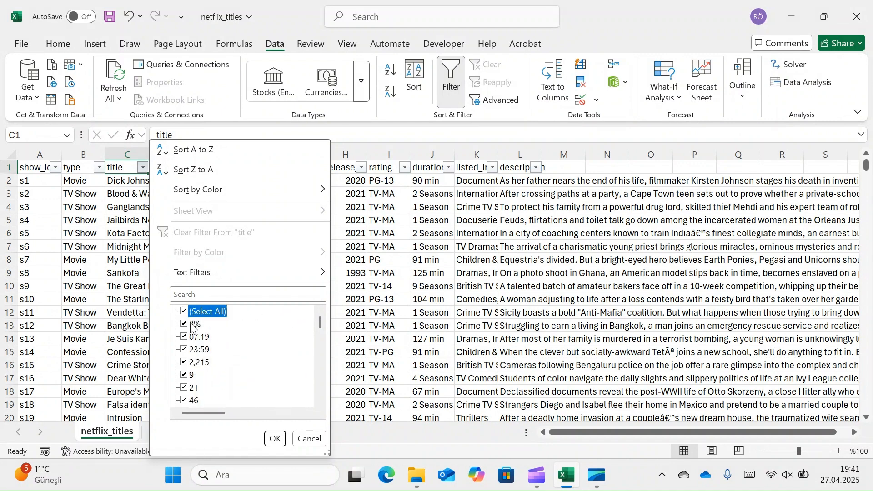
- In the title filter, deselect all values and include only 3%, 07:19, 23:59, 2,215, 9, 21 and 46
{"action": "left_click", "coordinate": [184, 313]}
{"action": "left_click", "coordinate": [183, 323]}
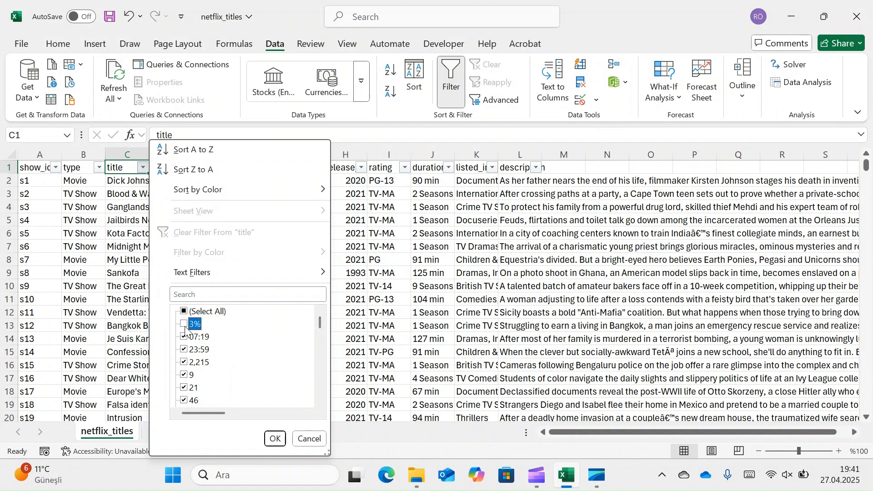
{"action": "left_click", "coordinate": [184, 316]}
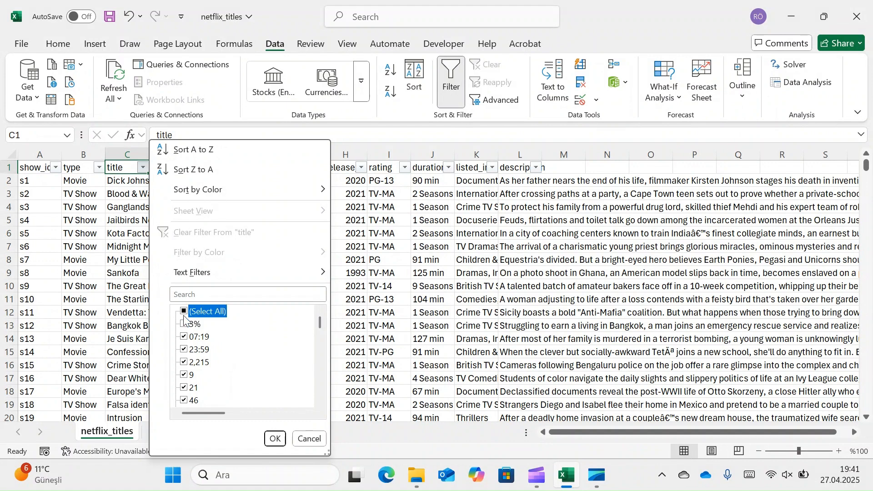
{"action": "left_click", "coordinate": [184, 313]}
{"action": "left_click", "coordinate": [185, 324]}
{"action": "left_click", "coordinate": [184, 337]}
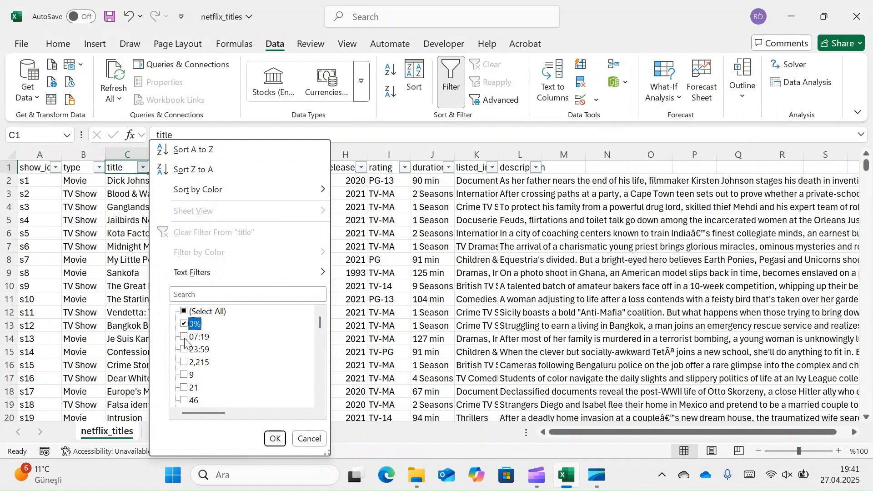
{"action": "left_click", "coordinate": [185, 350]}
{"action": "left_click", "coordinate": [184, 362]}
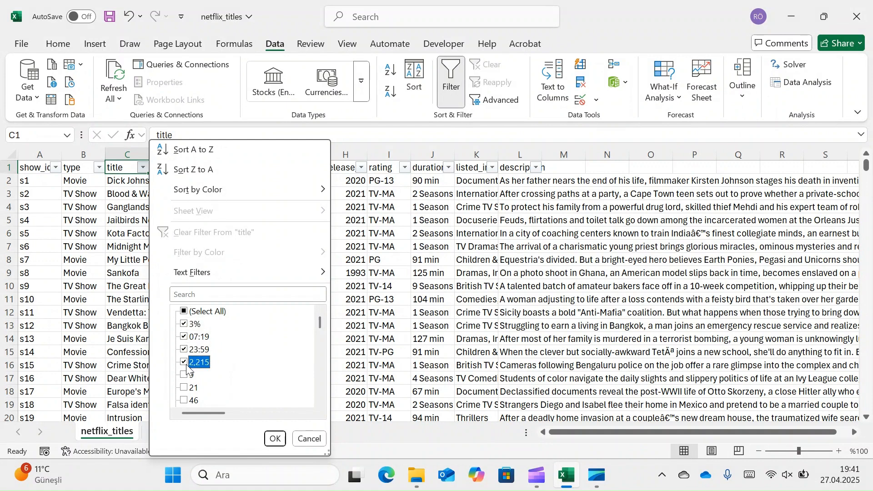
{"action": "left_click", "coordinate": [184, 375]}
{"action": "left_click", "coordinate": [184, 388]}
{"action": "left_click", "coordinate": [185, 401]}
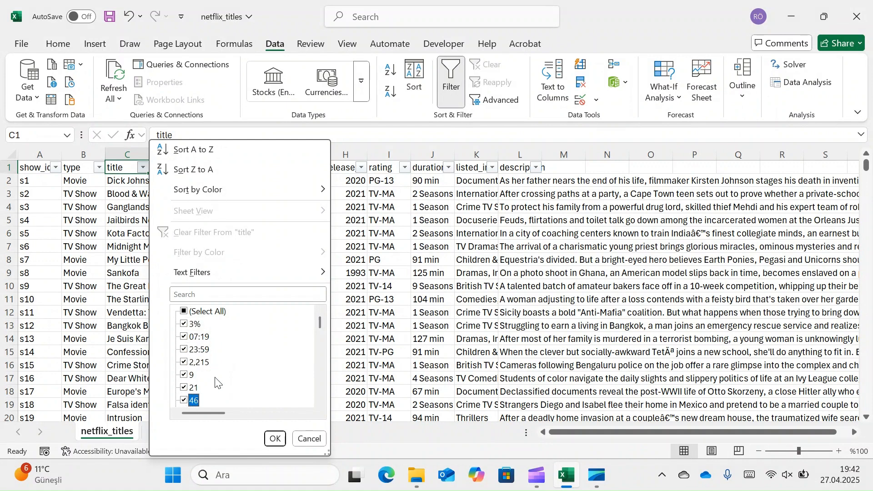
- Add the titles 122, 187, 678 and 706 to the title filter selection
{"action": "scroll", "coordinate": [184, 386], "scroll_direction": "down", "scroll_amount": 1}
{"action": "left_click", "coordinate": [184, 377]}
{"action": "scroll", "coordinate": [206, 381], "scroll_direction": "down", "scroll_amount": 1}
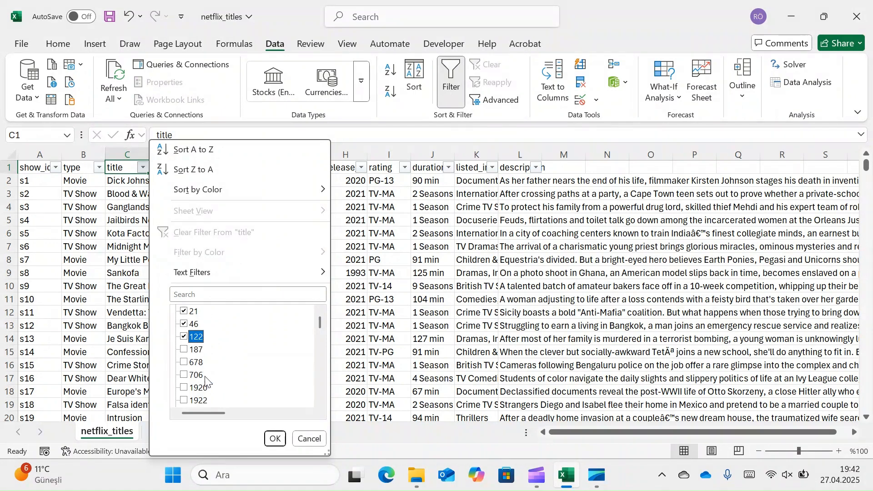
{"action": "left_click", "coordinate": [184, 350]}
{"action": "left_click", "coordinate": [185, 362]}
{"action": "left_click", "coordinate": [185, 375]}
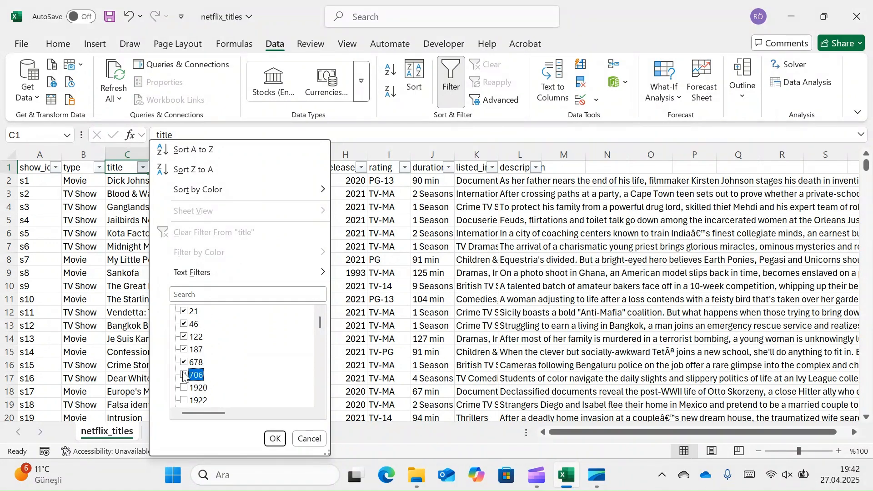
- Add the titles 1920, 1922, 1983, 1994, 2012 and 3022 to the selection and apply the title filter
{"action": "scroll", "coordinate": [226, 382], "scroll_direction": "down", "scroll_amount": 1}
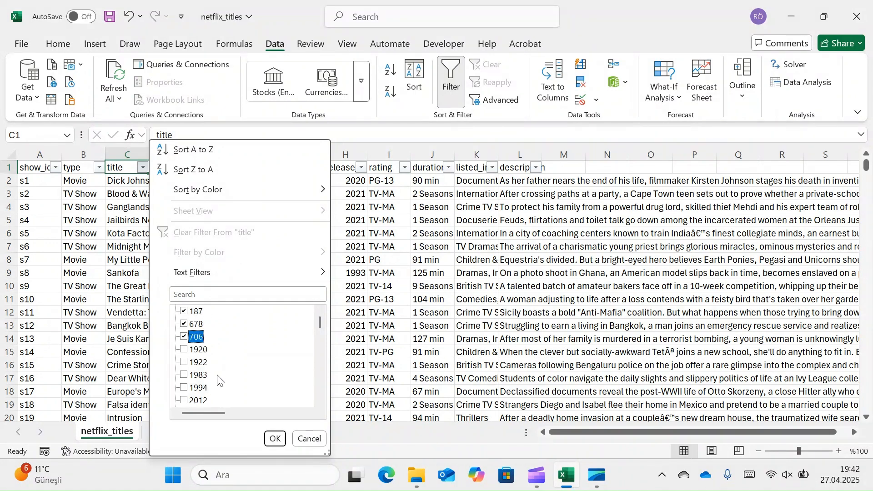
{"action": "left_click", "coordinate": [184, 353]}
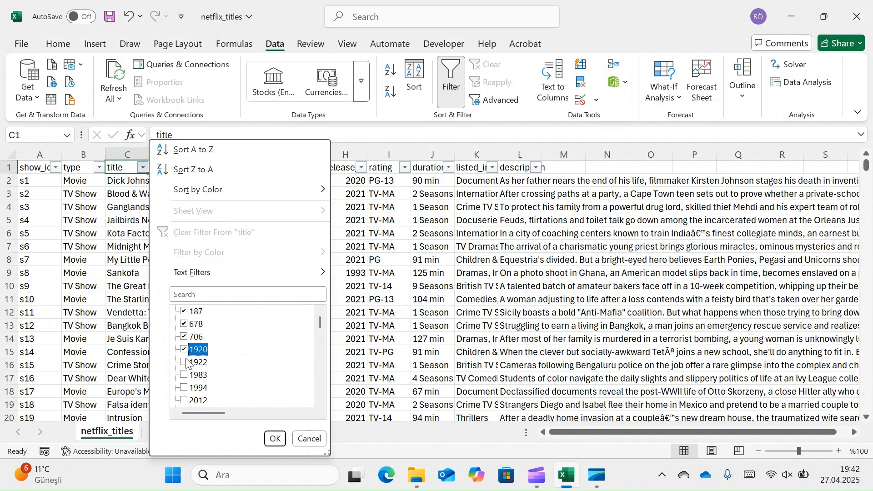
{"action": "left_click", "coordinate": [186, 363]}
{"action": "left_click", "coordinate": [185, 375]}
{"action": "left_click", "coordinate": [185, 388]}
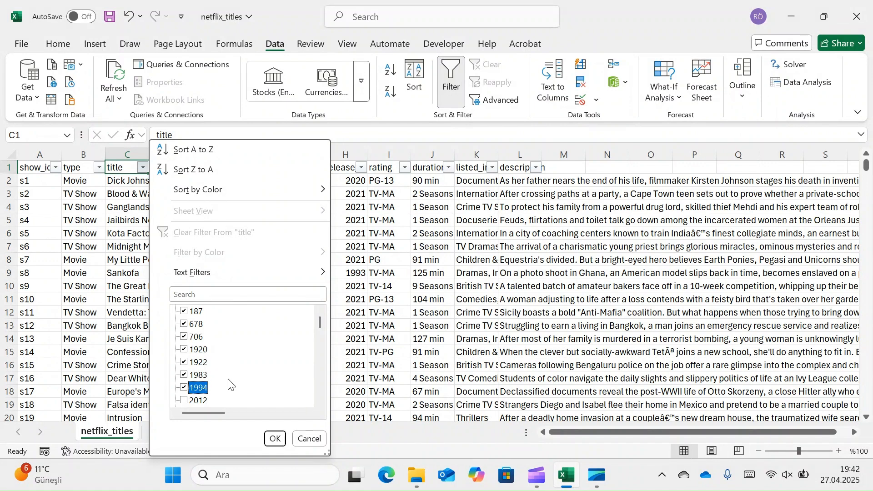
{"action": "scroll", "coordinate": [229, 384], "scroll_direction": "down", "scroll_amount": 1}
{"action": "left_click", "coordinate": [184, 363]}
{"action": "left_click", "coordinate": [184, 375]}
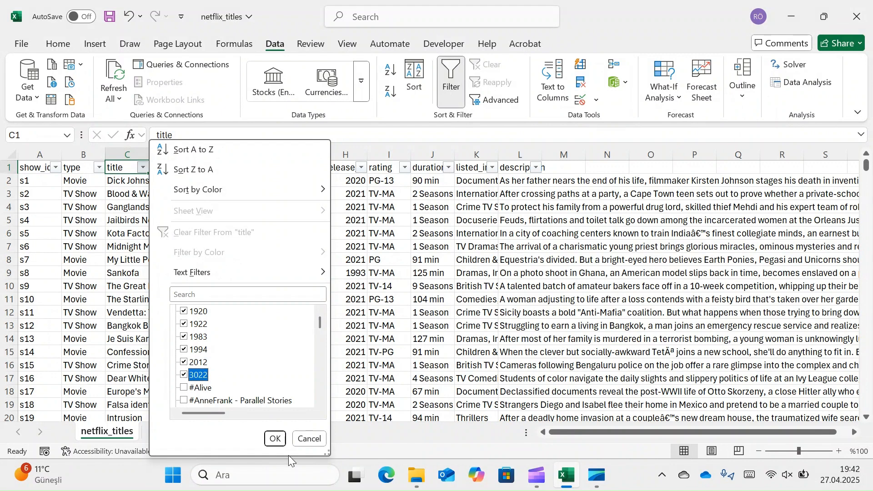
{"action": "left_click", "coordinate": [275, 439]}
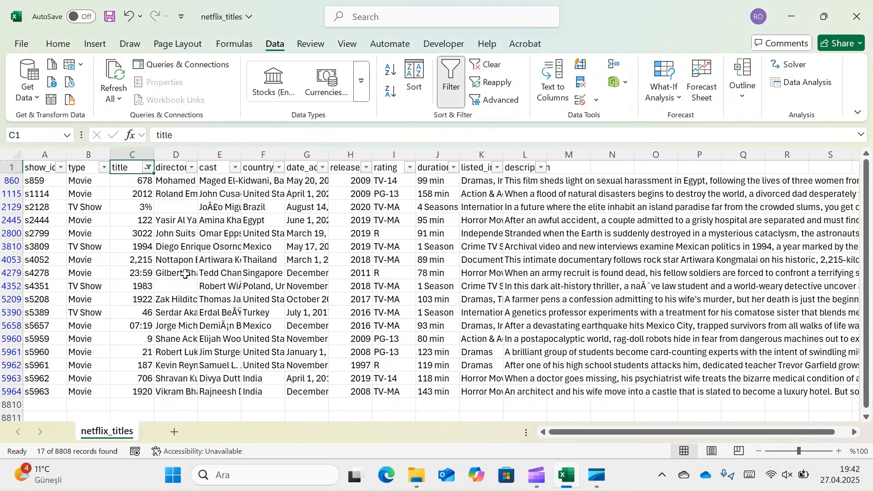
- Check the type, title, director and country of row 860 and the title of row 1115, then clear the title filter
{"action": "left_click", "coordinate": [178, 184]}
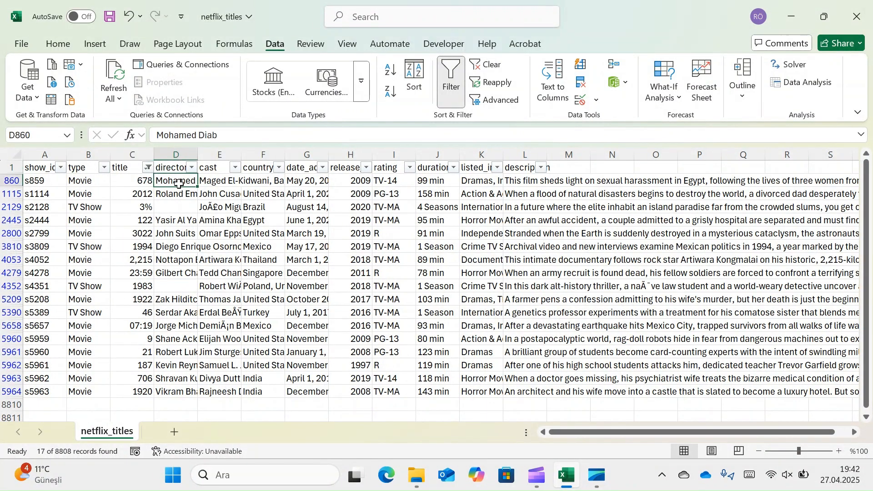
{"action": "left_click", "coordinate": [252, 179]}
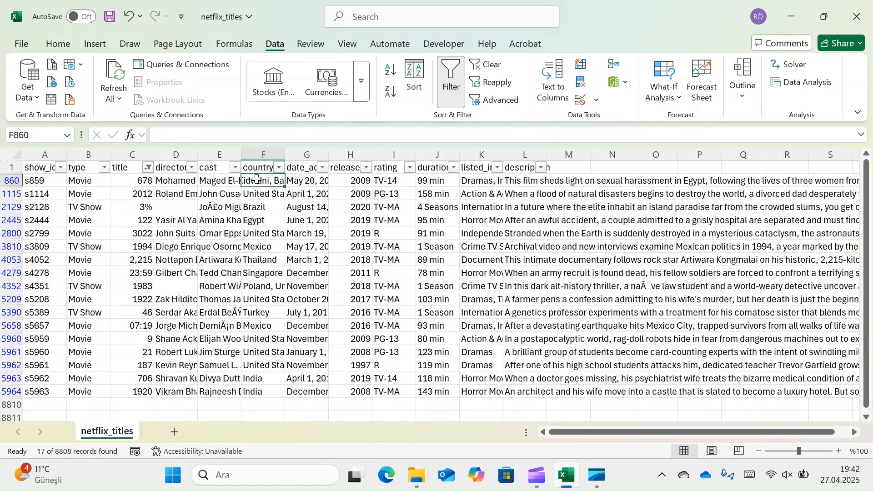
{"action": "left_click", "coordinate": [102, 186]}
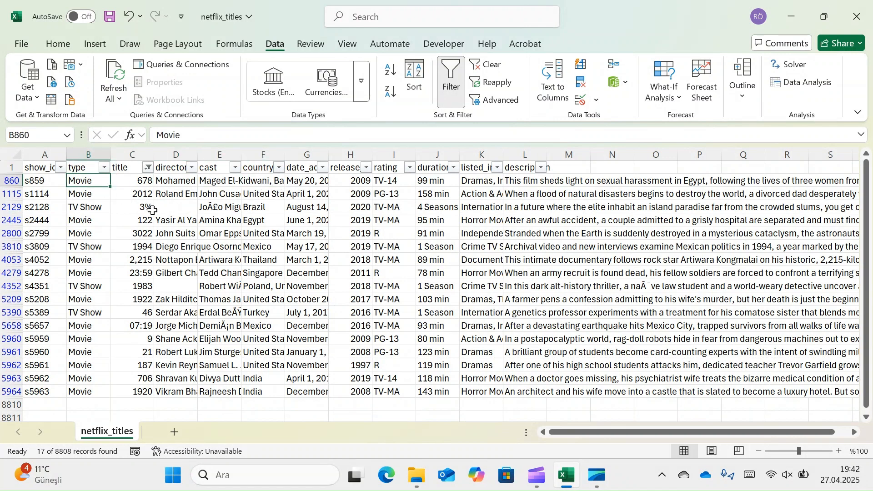
{"action": "left_click", "coordinate": [142, 179]}
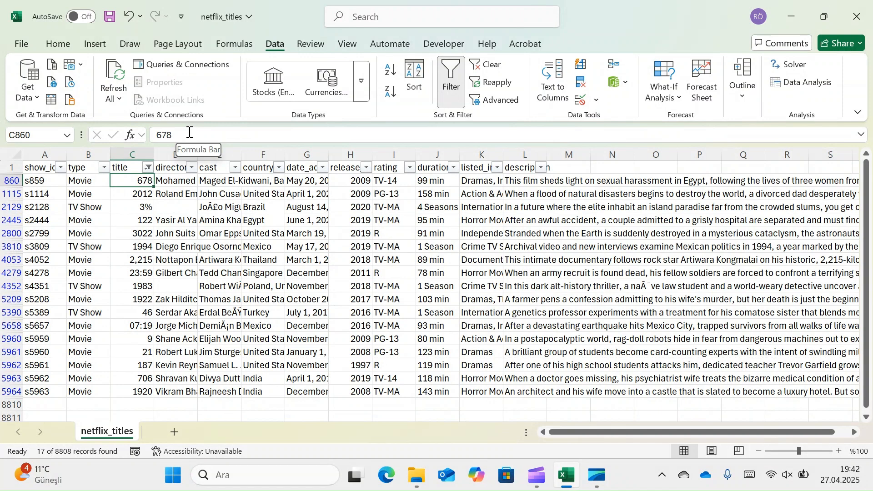
{"action": "left_click", "coordinate": [132, 196]}
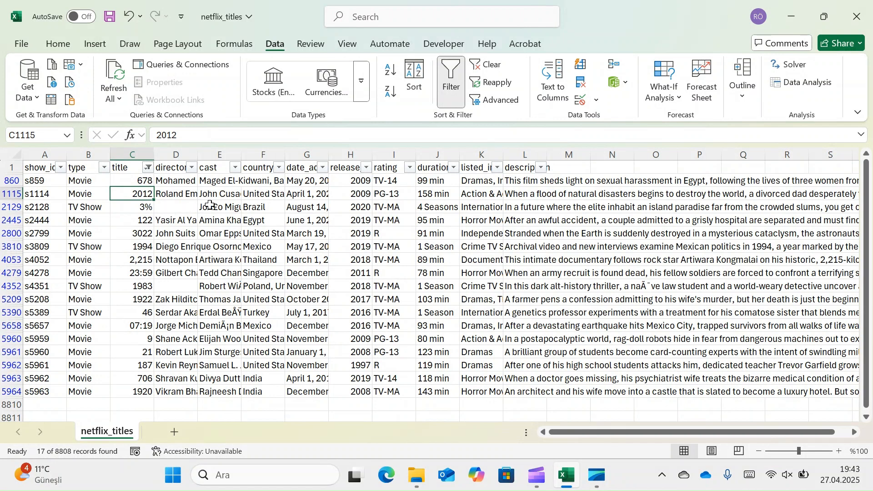
{"action": "left_click", "coordinate": [488, 64]}
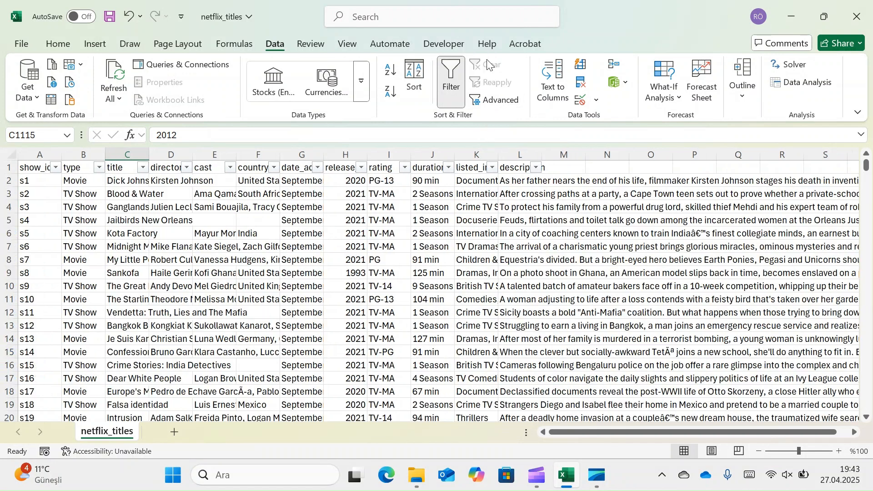
- Look through the director column's filter values, from the first names to the blanks entry, for faulty values
{"action": "left_click", "coordinate": [187, 167]}
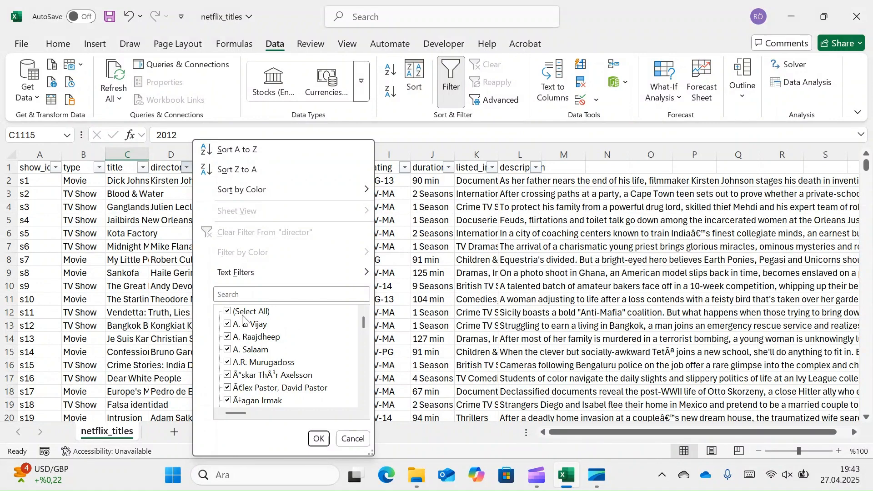
{"action": "scroll", "coordinate": [248, 364], "scroll_direction": "down", "scroll_amount": 5}
{"action": "scroll", "coordinate": [248, 379], "scroll_direction": "down", "scroll_amount": 10}
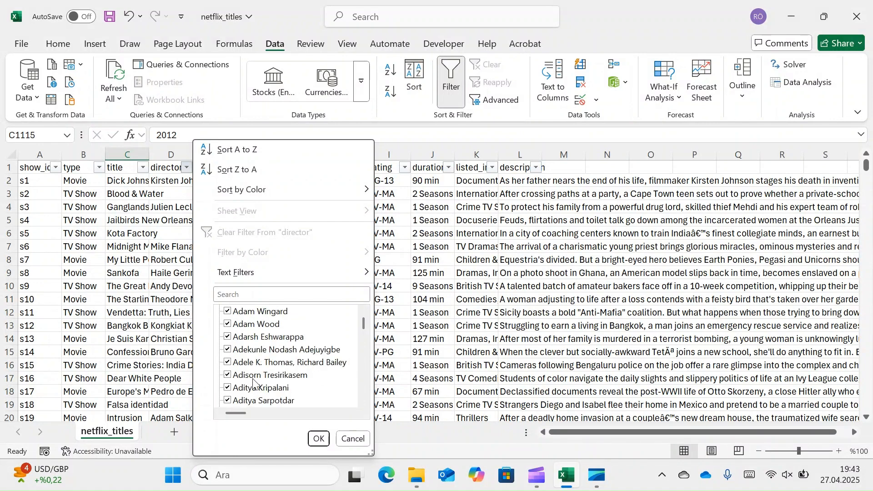
{"action": "scroll", "coordinate": [299, 363], "scroll_direction": "down", "scroll_amount": 3}
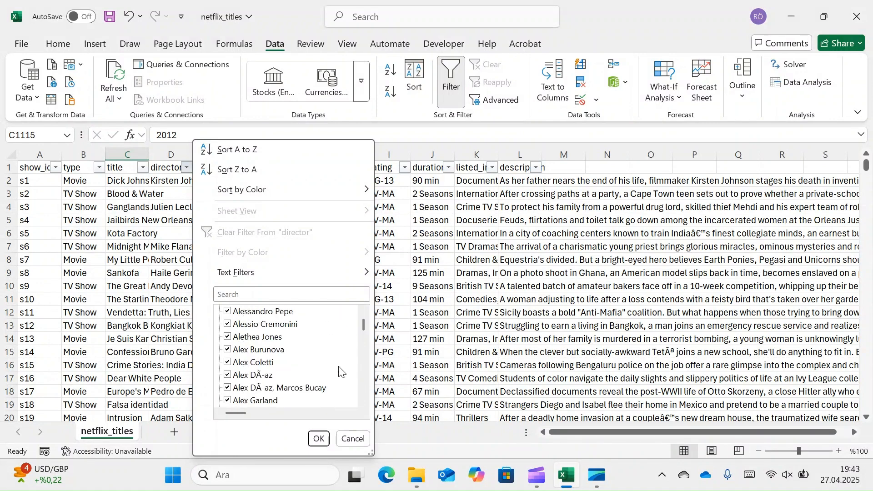
{"action": "left_click_drag", "start_coordinate": [364, 325], "coordinate": [254, 328]}
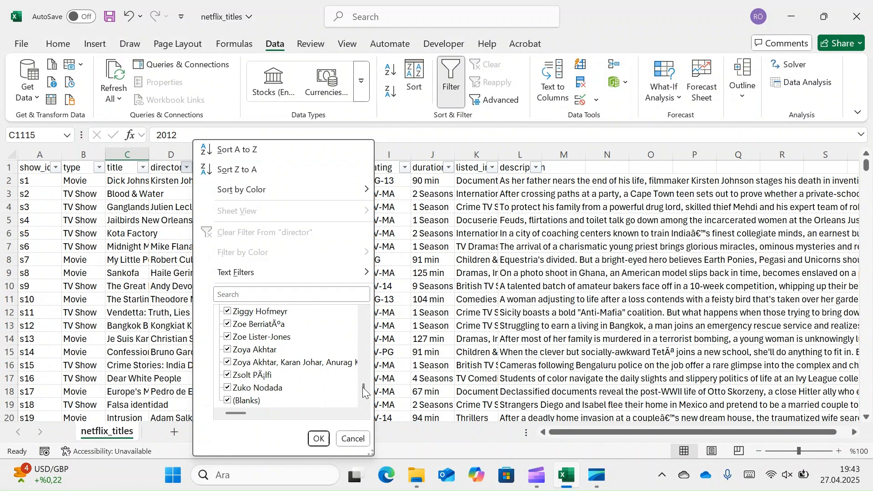
{"action": "left_click_drag", "start_coordinate": [363, 386], "coordinate": [361, 308]}
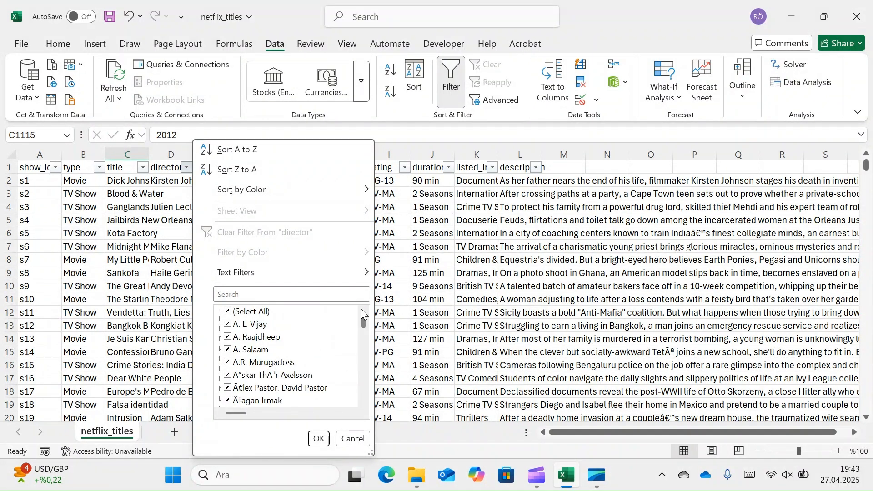
- Filter the director column to show only the records with a blank director
{"action": "left_click", "coordinate": [228, 312]}
{"action": "left_click", "coordinate": [229, 312]}
{"action": "left_click", "coordinate": [229, 312]}
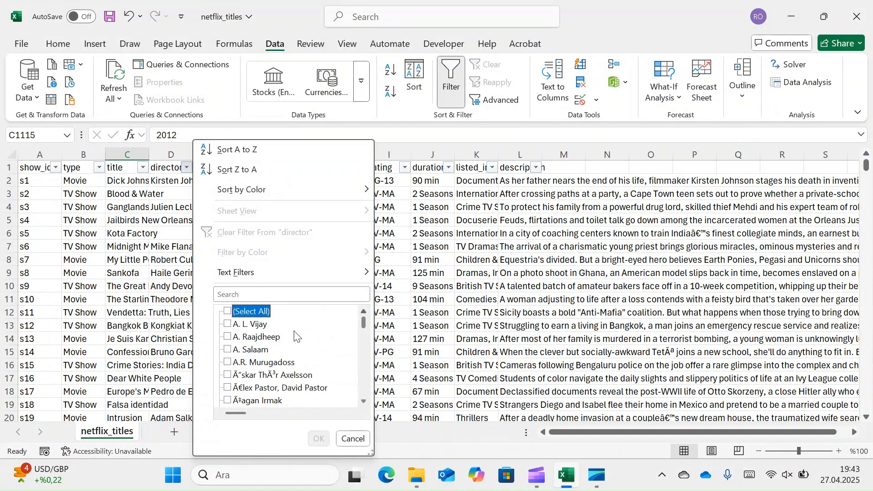
{"action": "left_click_drag", "start_coordinate": [364, 325], "coordinate": [350, 414]}
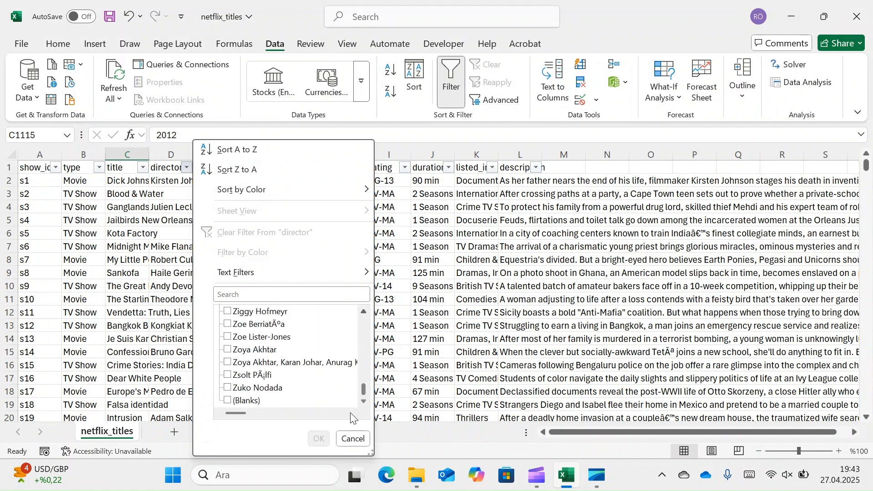
{"action": "left_click", "coordinate": [233, 401]}
{"action": "left_click", "coordinate": [319, 439]}
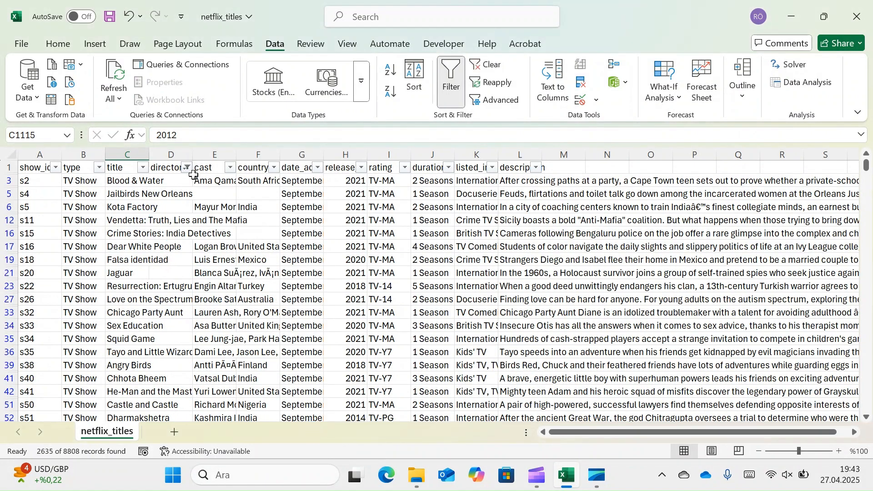
- Fit the title column to its contents and look through the records that have no director
{"action": "double_click", "coordinate": [148, 156]}
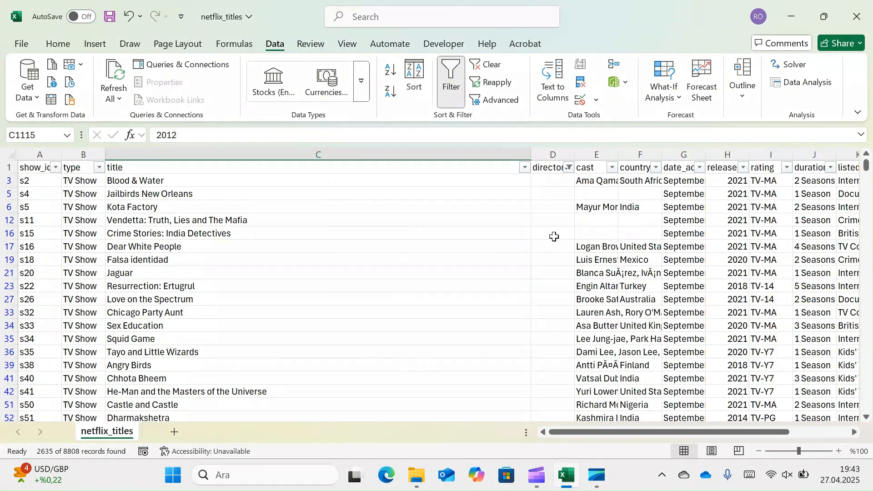
{"action": "scroll", "coordinate": [570, 252], "scroll_direction": "down", "scroll_amount": 20}
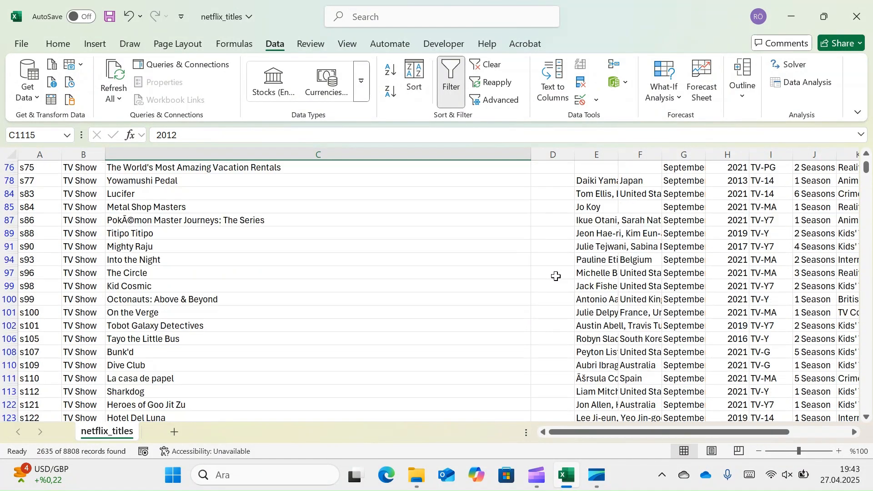
{"action": "scroll", "coordinate": [546, 298], "scroll_direction": "down", "scroll_amount": 10}
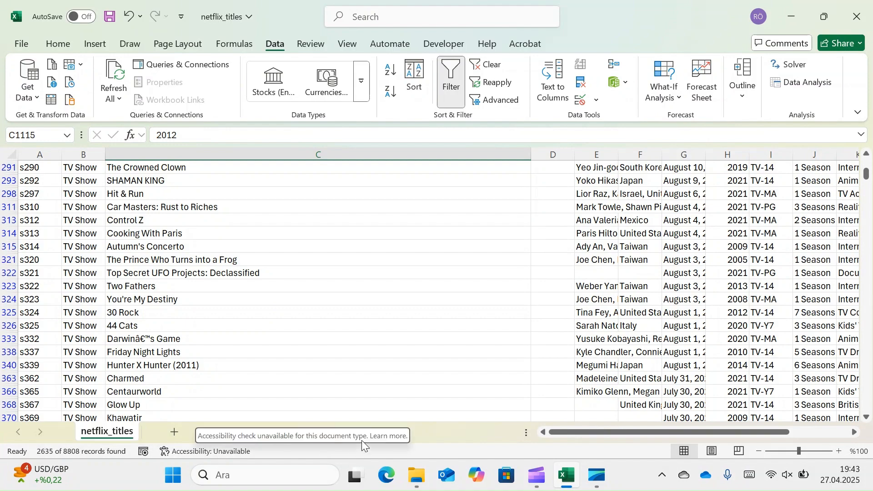
{"action": "scroll", "coordinate": [476, 322], "scroll_direction": "down", "scroll_amount": 20}
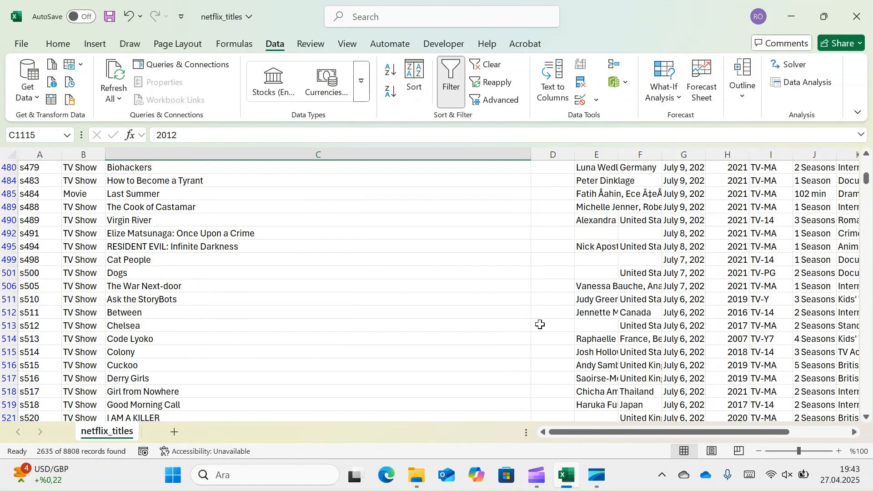
{"action": "scroll", "coordinate": [528, 343], "scroll_direction": "down", "scroll_amount": 10}
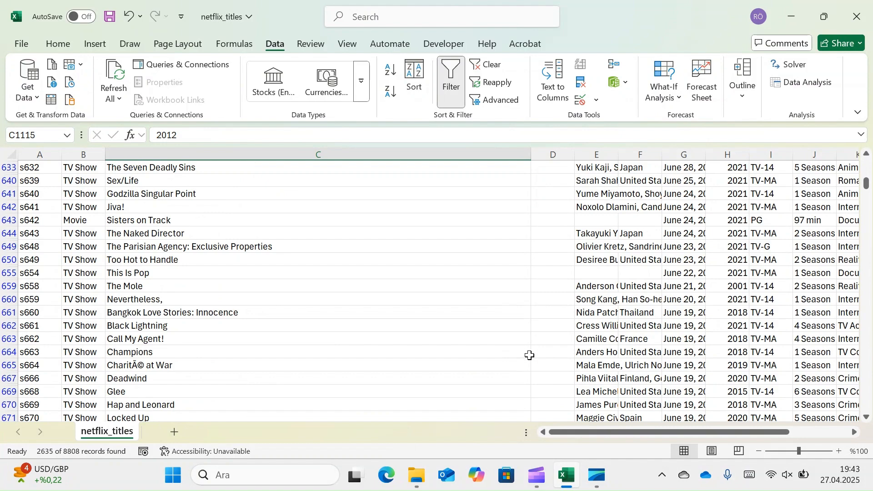
{"action": "scroll", "coordinate": [538, 351], "scroll_direction": "up", "scroll_amount": 13}
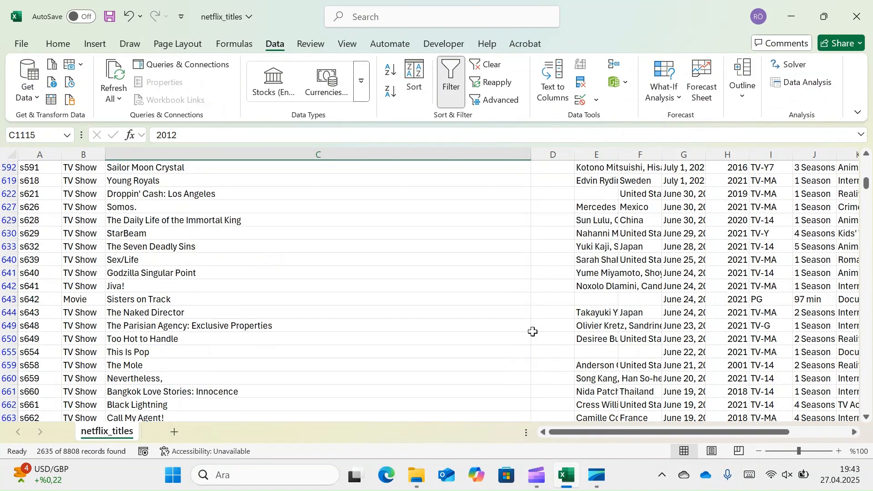
{"action": "scroll", "coordinate": [527, 324], "scroll_direction": "up", "scroll_amount": 15}
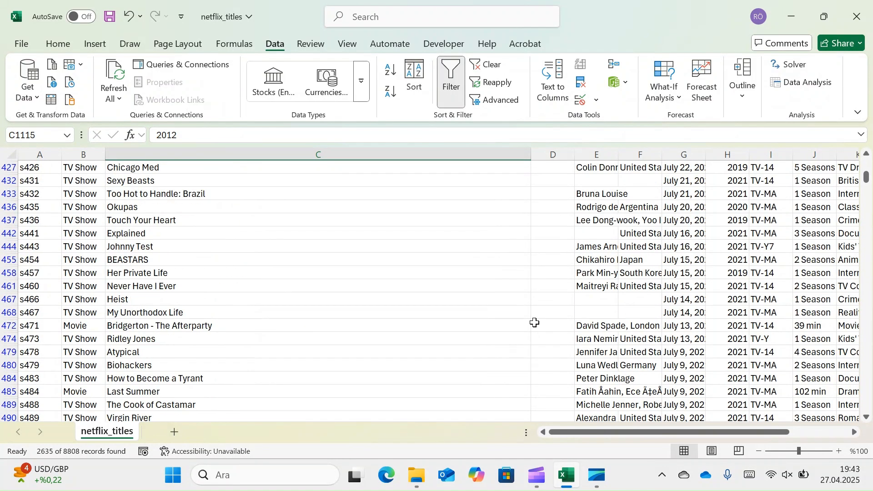
{"action": "scroll", "coordinate": [518, 321], "scroll_direction": "up", "scroll_amount": 15}
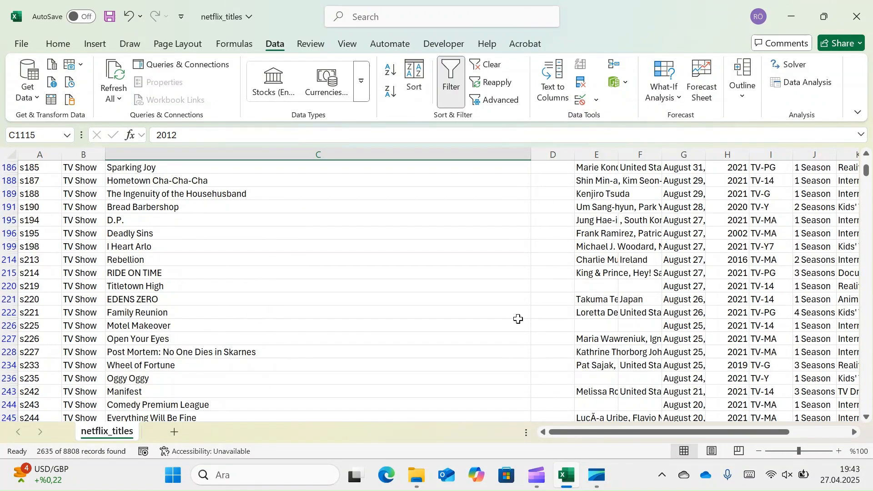
{"action": "scroll", "coordinate": [513, 322], "scroll_direction": "up", "scroll_amount": 1}
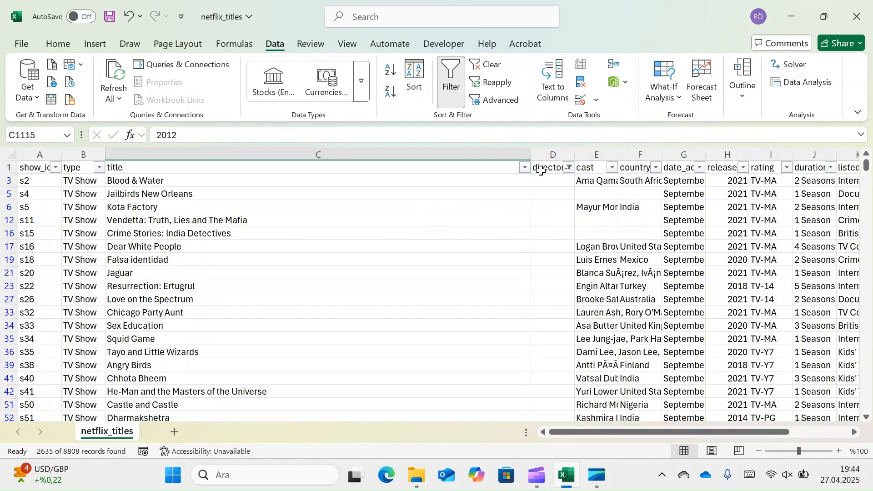
- Narrow the title column to just fit titles like "He-Man and the Masters of the Universe", and clear the director filter
{"action": "left_click_drag", "start_coordinate": [533, 159], "coordinate": [268, 158]}
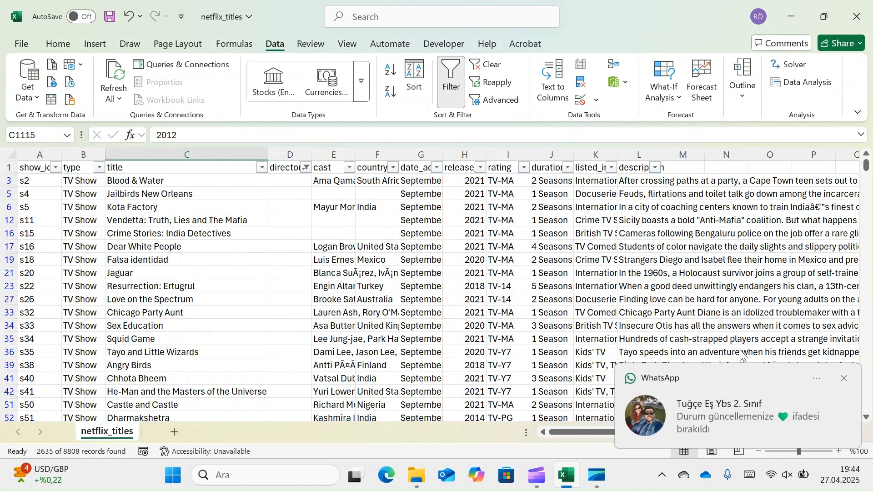
{"action": "left_click", "coordinate": [845, 379]}
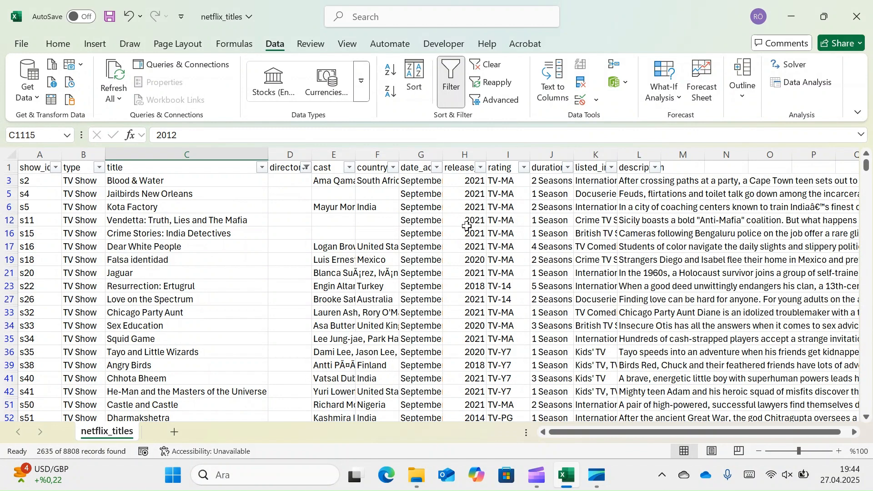
{"action": "left_click", "coordinate": [493, 64]}
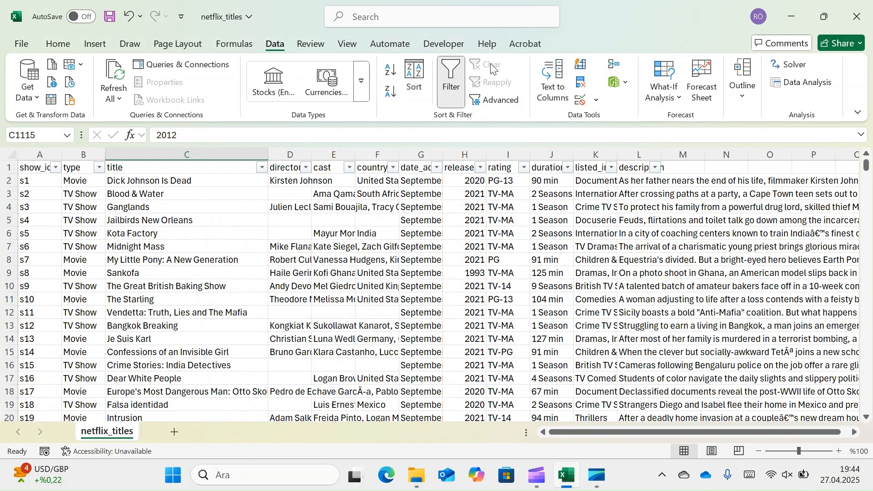
- Filter the country column to the faulty values ", France, Algeria" and ", South Korea"
{"action": "left_click", "coordinate": [393, 168]}
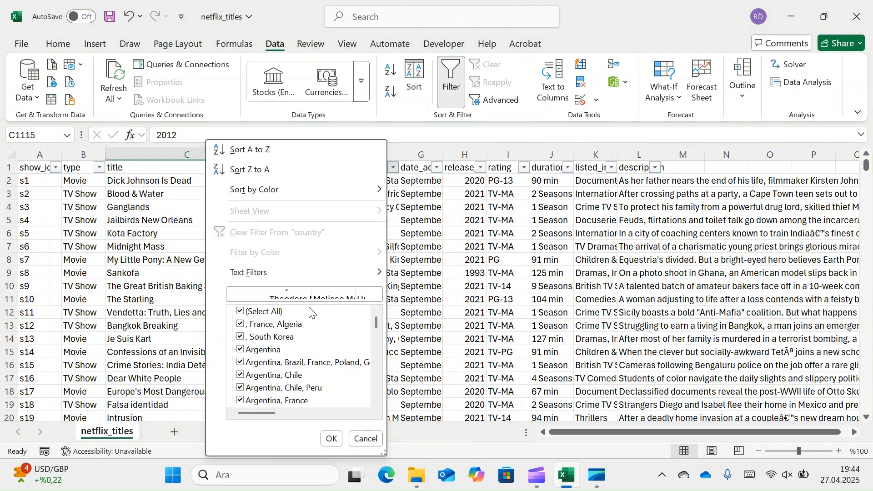
{"action": "left_click", "coordinate": [261, 312]}
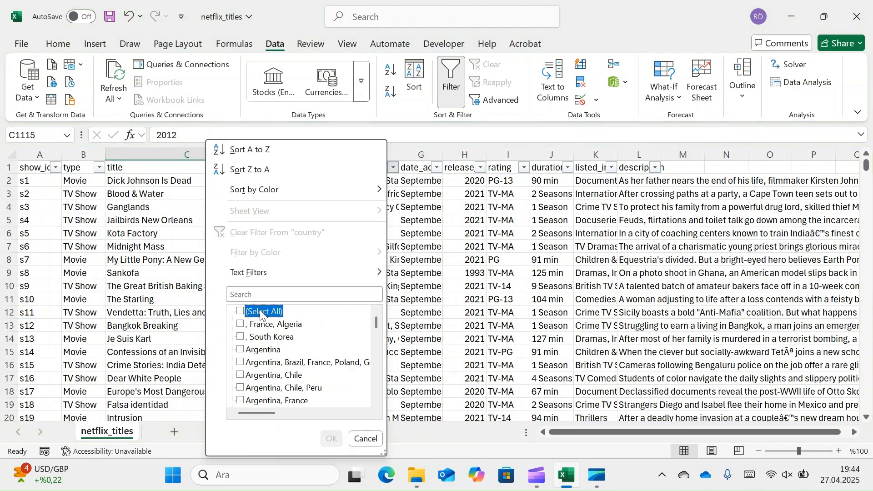
{"action": "left_click", "coordinate": [262, 324]}
{"action": "left_click", "coordinate": [260, 337]}
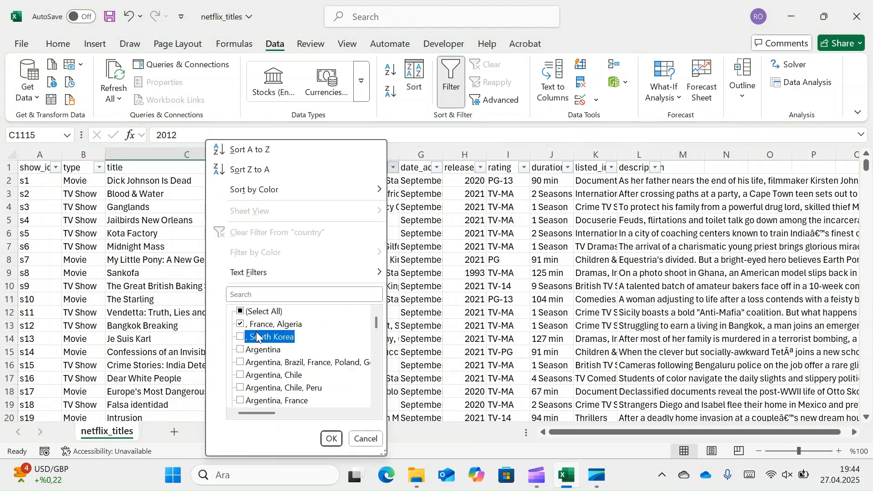
{"action": "left_click", "coordinate": [331, 438]}
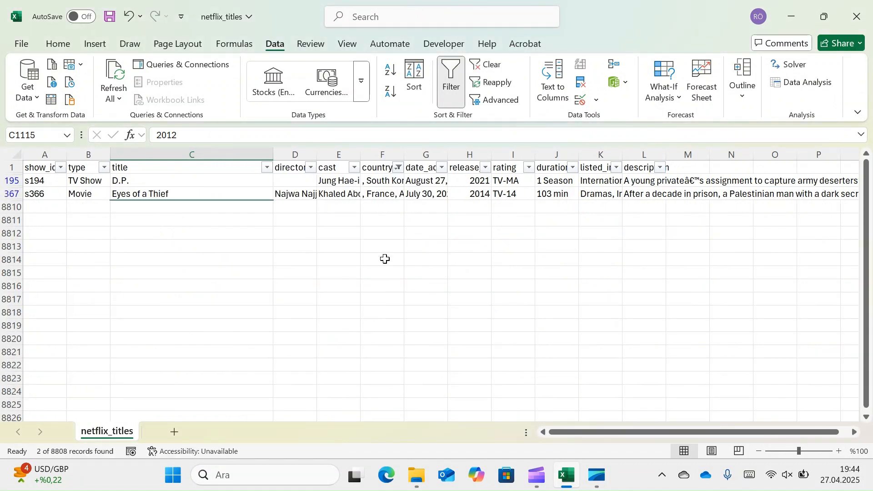
- Remove the leading comma and space from the country in row 195, leaving "South Korea"
{"action": "left_click", "coordinate": [373, 180]}
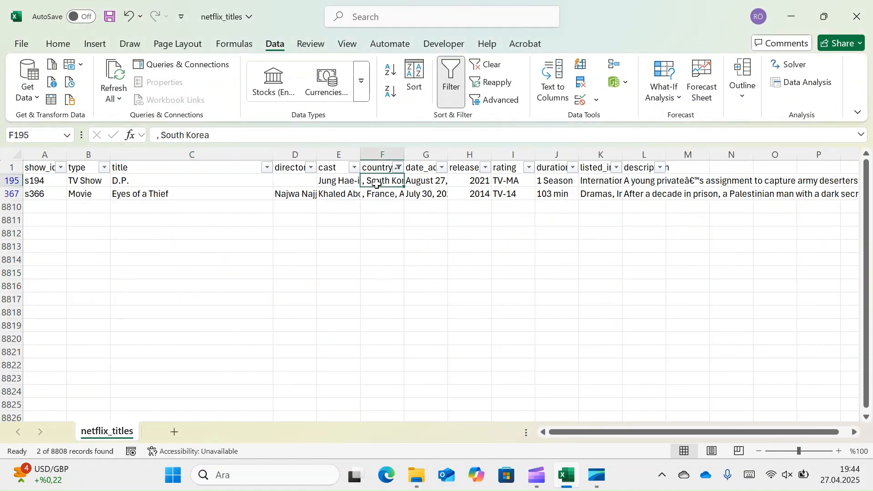
{"action": "left_click", "coordinate": [164, 137]}
{"action": "key", "text": "BackSpace"}
{"action": "key", "text": "BackSpace"}
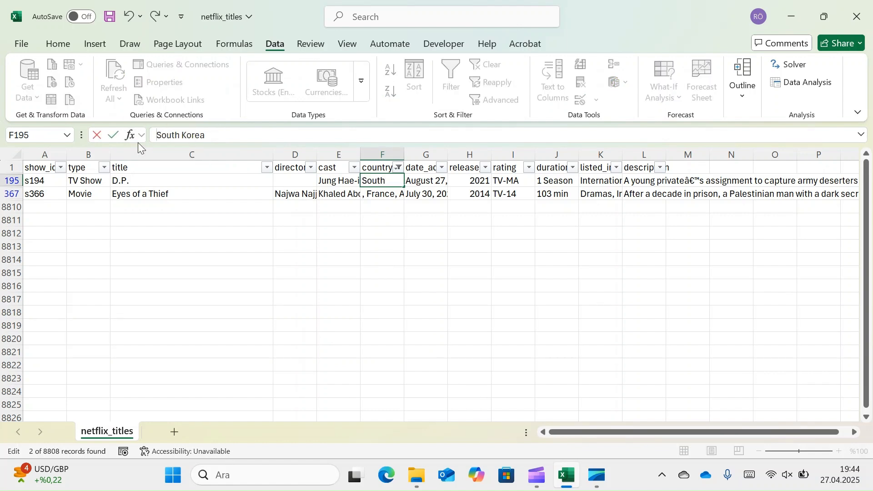
- Correct the country in row 367 to "France, Algeria" and clear the country filter
{"action": "left_click", "coordinate": [386, 194]}
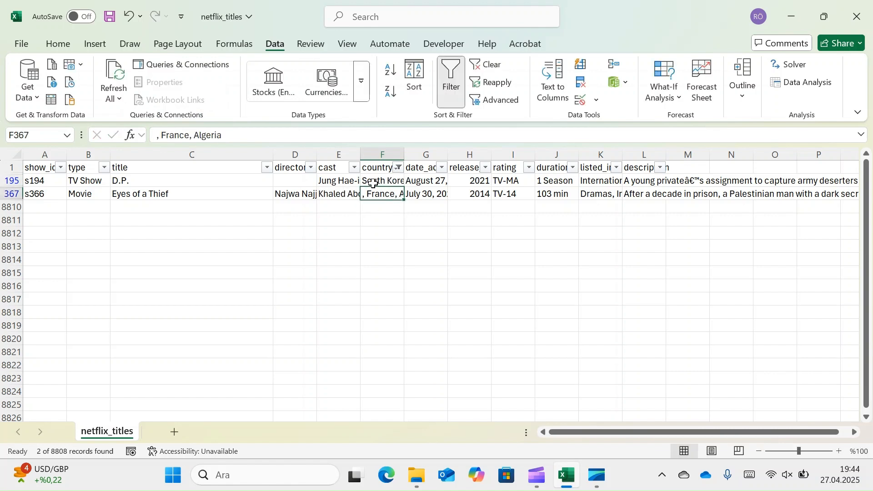
{"action": "left_click", "coordinate": [161, 132]}
{"action": "key", "text": "BackSpace"}
{"action": "key", "text": "BackSpace"}
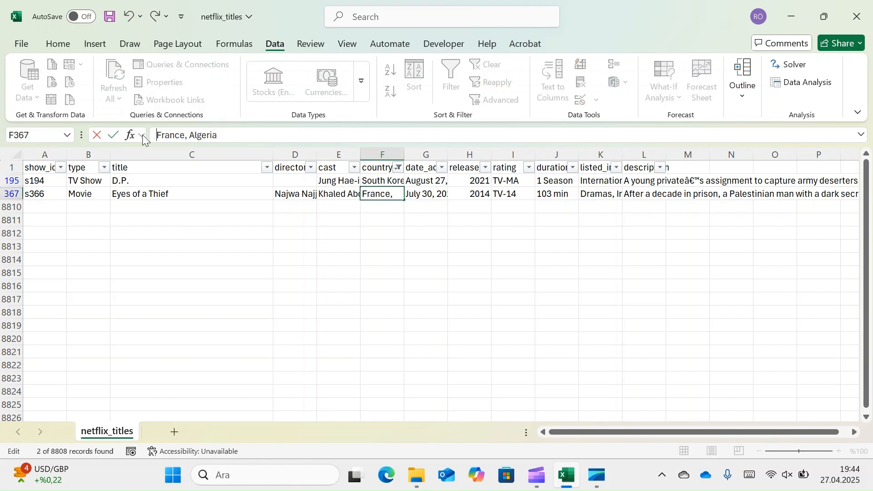
{"action": "key", "text": "Return"}
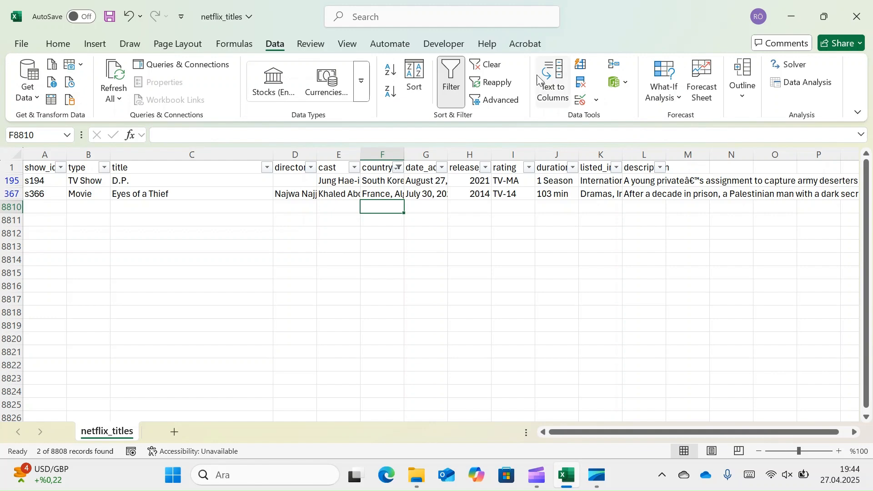
{"action": "left_click", "coordinate": [487, 65]}
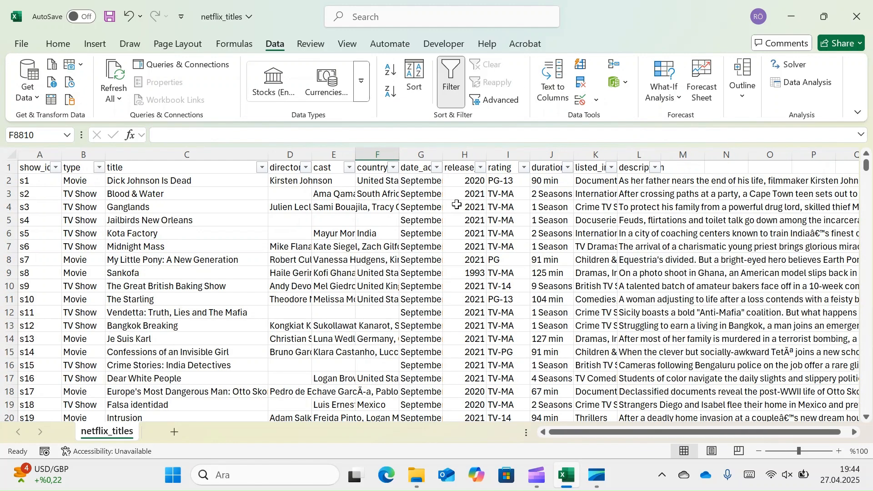
- Widen the date_added column to fit its full dates and check the release_year header
{"action": "left_click", "coordinate": [438, 167]}
{"action": "left_click", "coordinate": [375, 439]}
{"action": "double_click", "coordinate": [439, 153]}
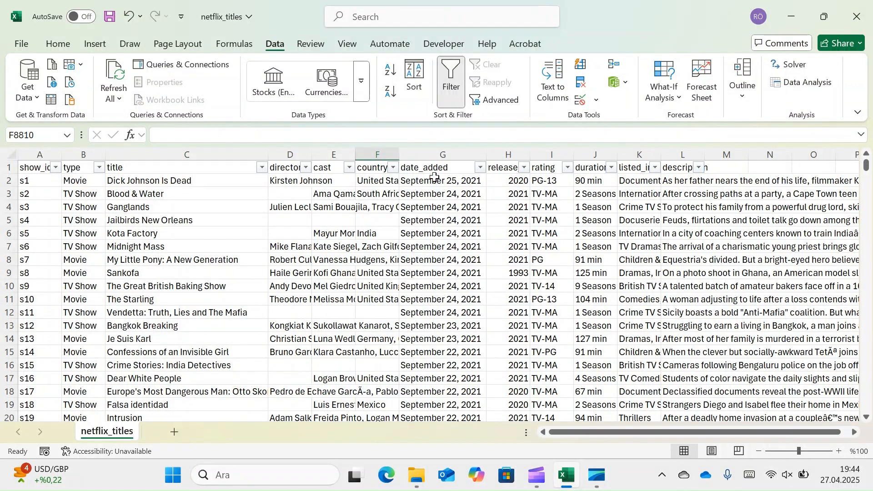
{"action": "left_click", "coordinate": [505, 175]}
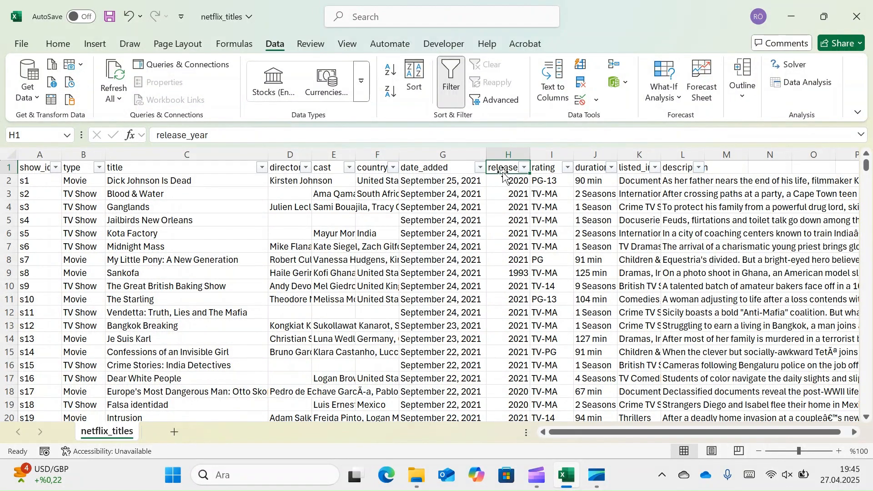
- Filter the rating column to the misplaced duration values 66 min, 74 min and 84 min
{"action": "left_click", "coordinate": [550, 169]}
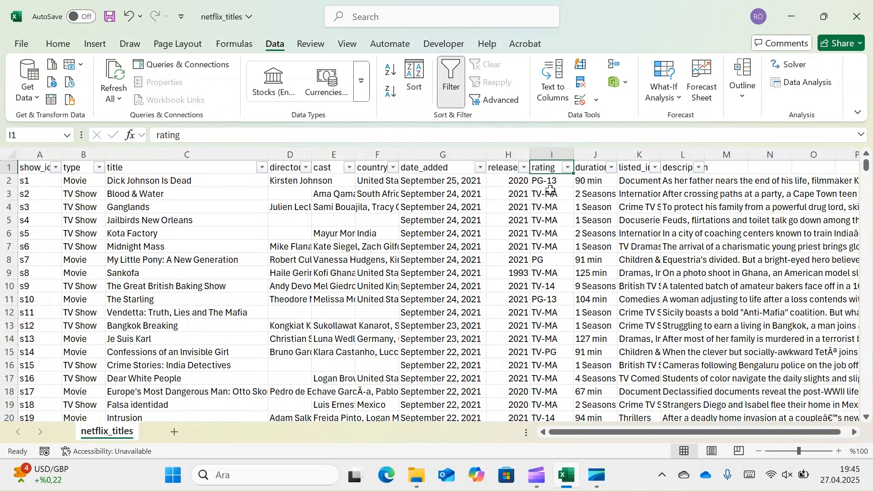
{"action": "left_click", "coordinate": [568, 172]}
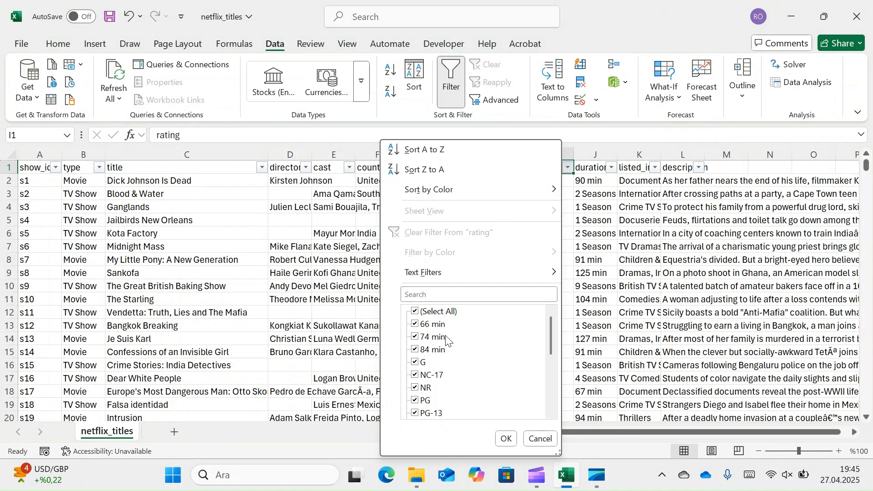
{"action": "scroll", "coordinate": [450, 346], "scroll_direction": "down", "scroll_amount": 4}
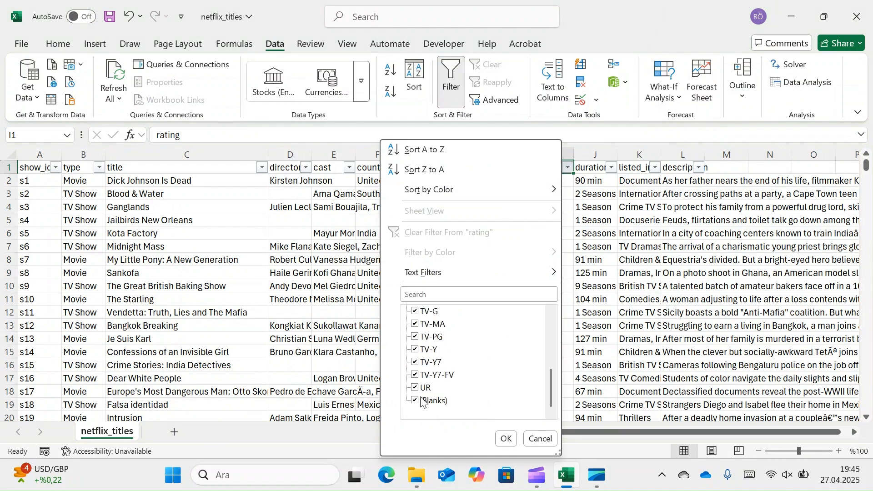
{"action": "scroll", "coordinate": [430, 387], "scroll_direction": "up", "scroll_amount": 3}
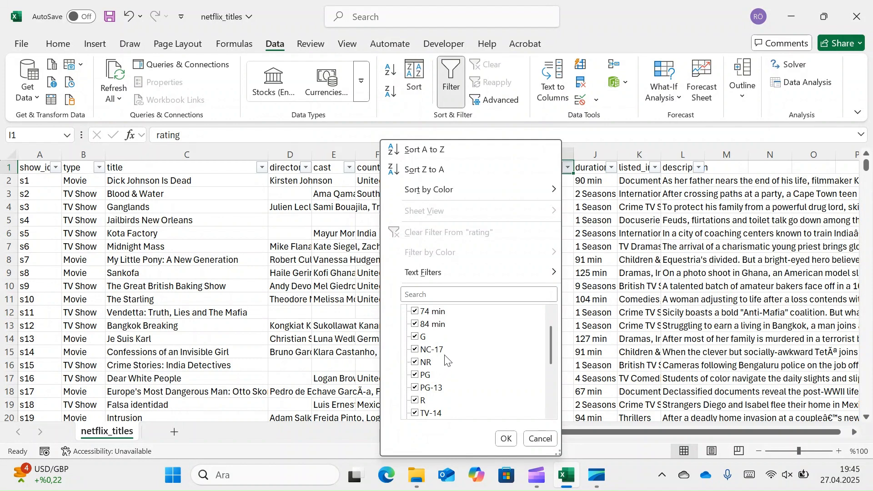
{"action": "scroll", "coordinate": [448, 362], "scroll_direction": "up", "scroll_amount": 1}
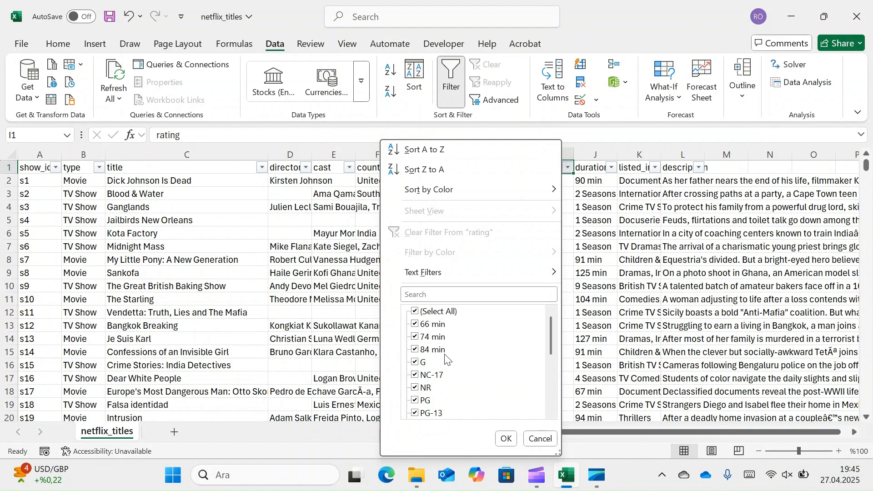
{"action": "scroll", "coordinate": [464, 348], "scroll_direction": "down", "scroll_amount": 2}
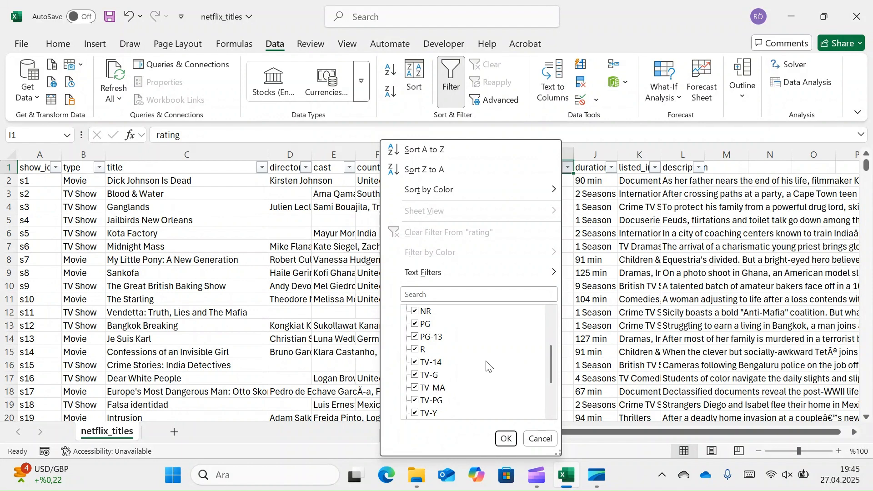
{"action": "scroll", "coordinate": [508, 366], "scroll_direction": "up", "scroll_amount": 2}
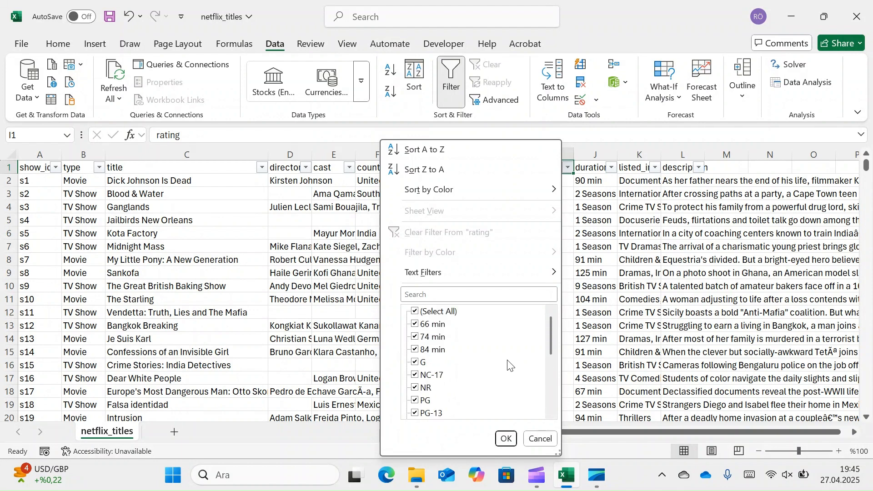
{"action": "left_click", "coordinate": [420, 313]}
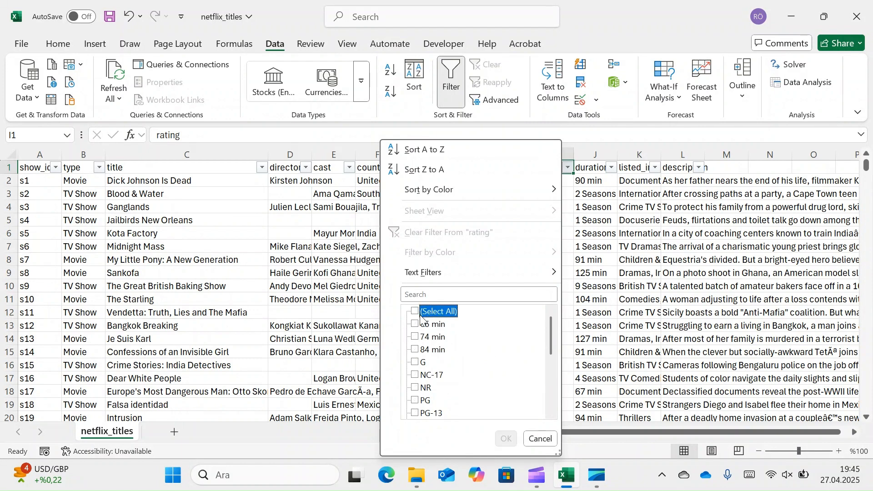
{"action": "left_click", "coordinate": [418, 325]}
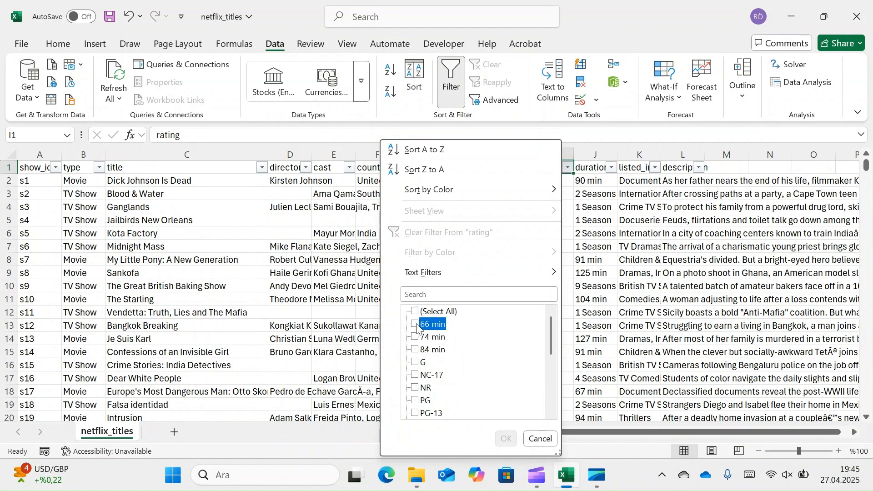
{"action": "left_click", "coordinate": [416, 338]}
{"action": "left_click", "coordinate": [415, 351]}
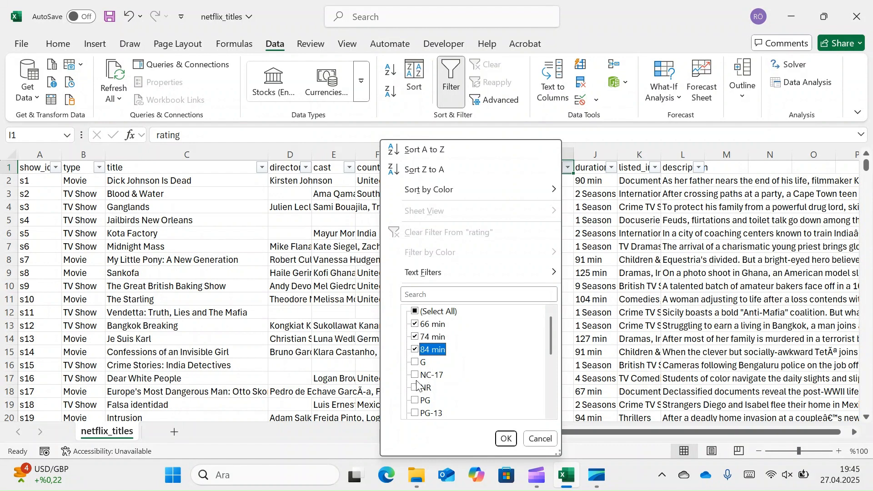
{"action": "left_click", "coordinate": [506, 440]}
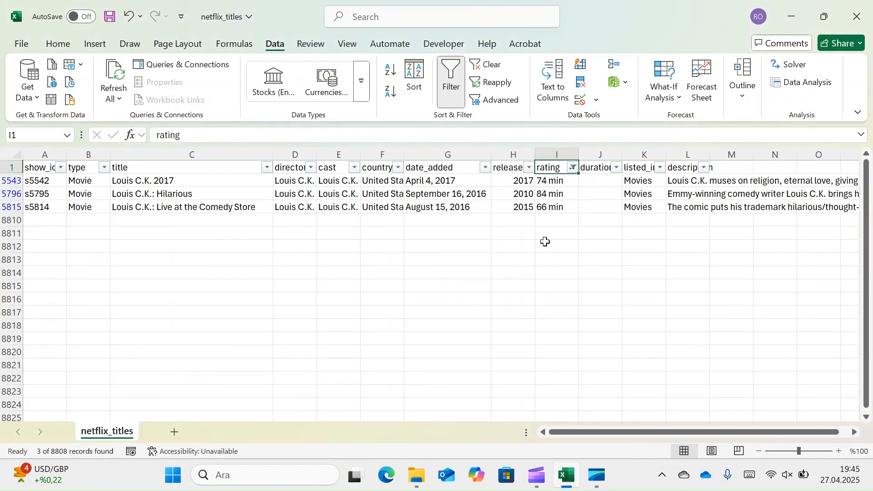
- Move the three misplaced durations from the rating column into the duration column of the same rows, and clear the filter
{"action": "left_click_drag", "start_coordinate": [559, 183], "coordinate": [556, 203]}
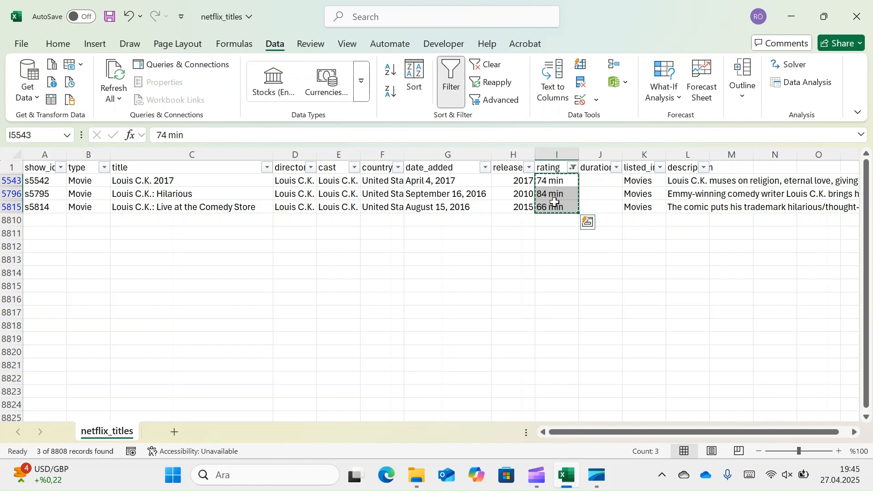
{"action": "key", "text": "ctrl+c"}
{"action": "left_click", "coordinate": [586, 183]}
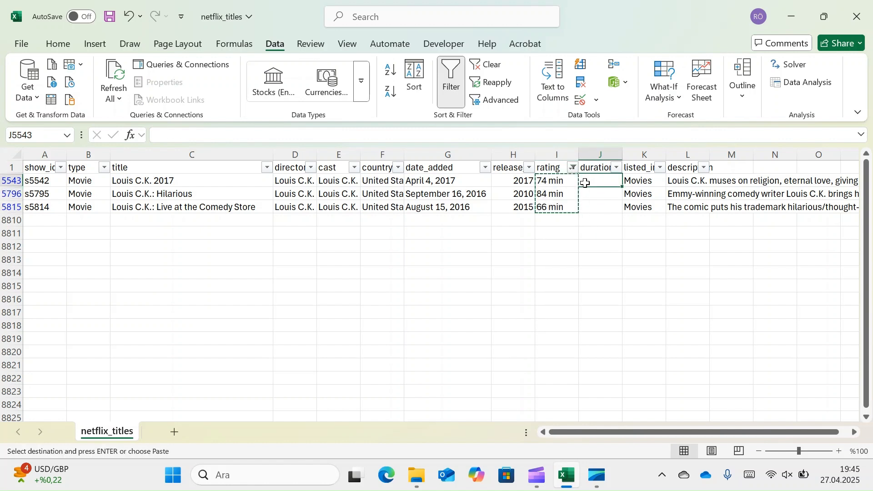
{"action": "key", "text": "ctrl+v"}
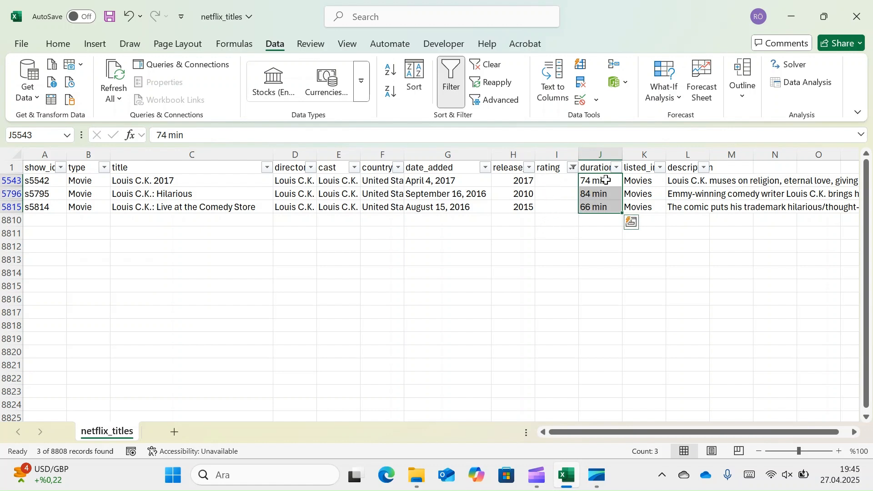
{"action": "left_click", "coordinate": [599, 168]}
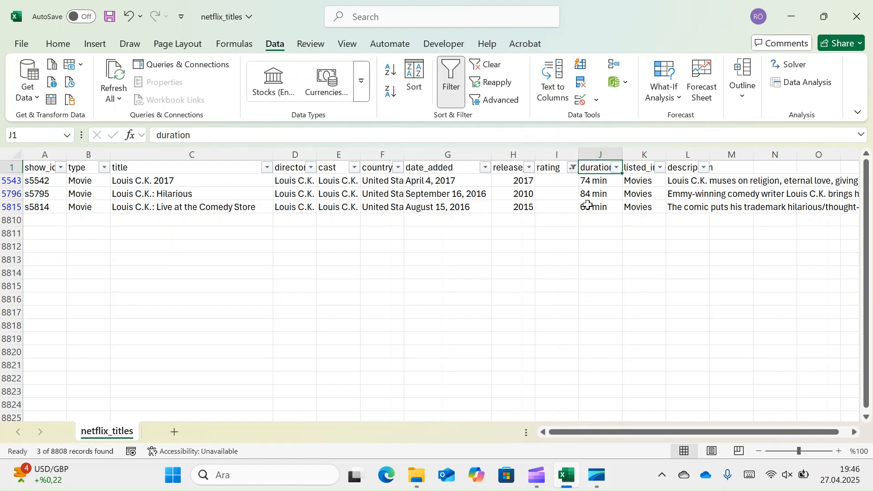
{"action": "left_click", "coordinate": [489, 64]}
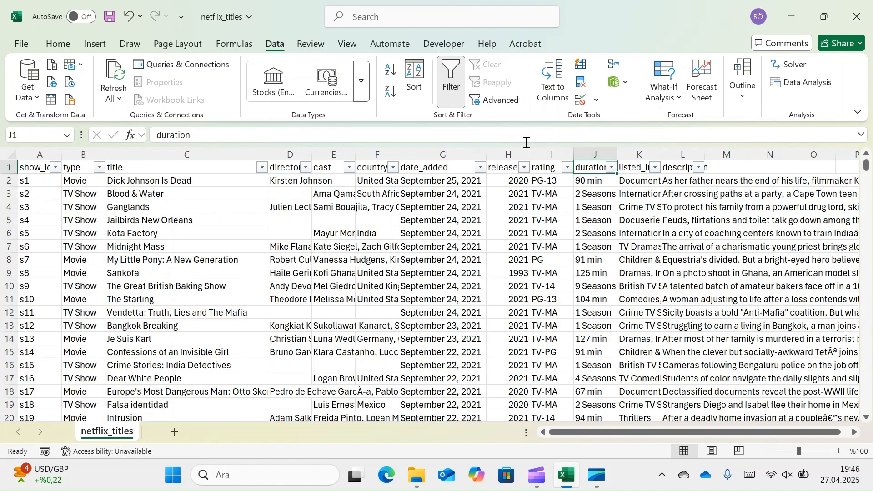
- Examine the distinct values in the duration column's filter list and the first duration entry
{"action": "left_click", "coordinate": [613, 168]}
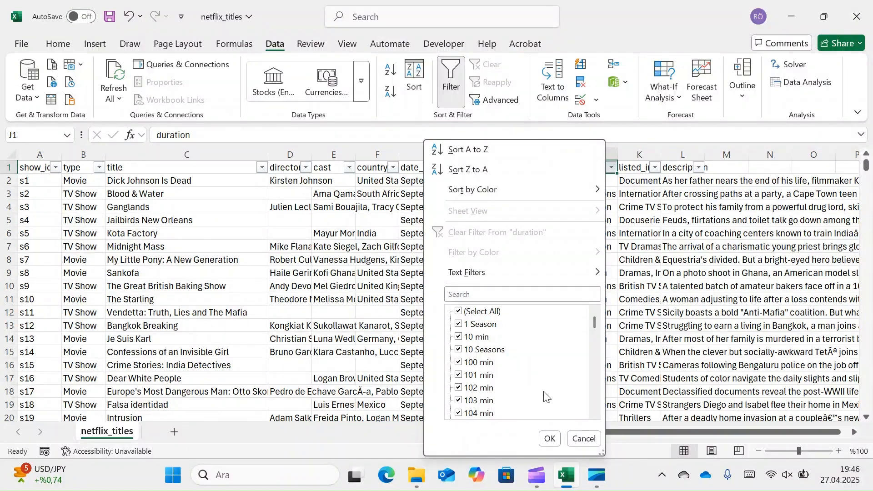
{"action": "left_click", "coordinate": [584, 438]}
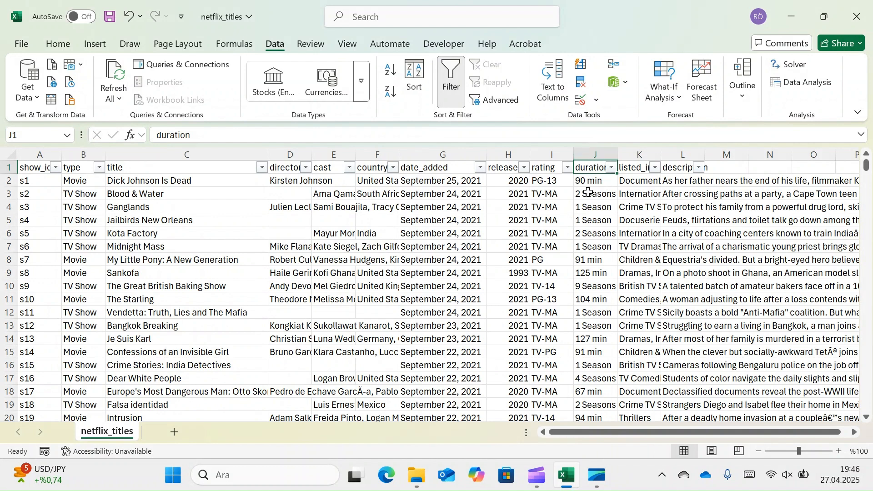
{"action": "left_click", "coordinate": [595, 180]}
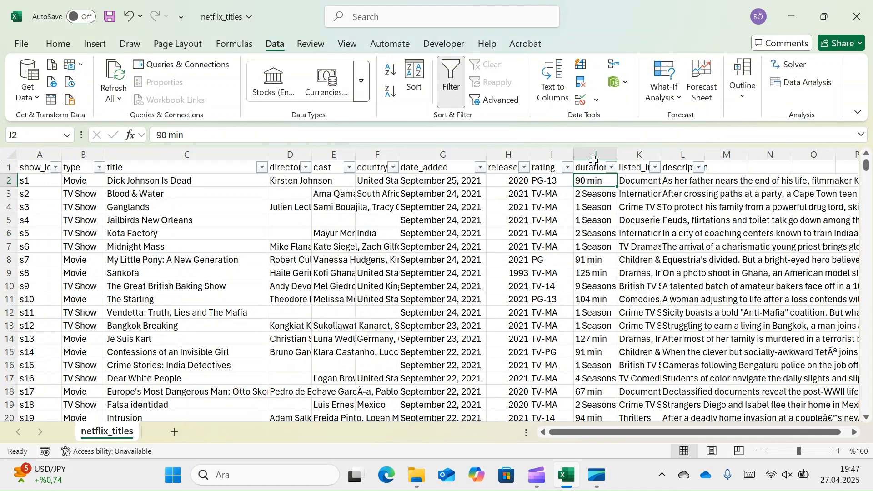
- Insert an empty column between the duration and listed_in columns
{"action": "left_click", "coordinate": [641, 154]}
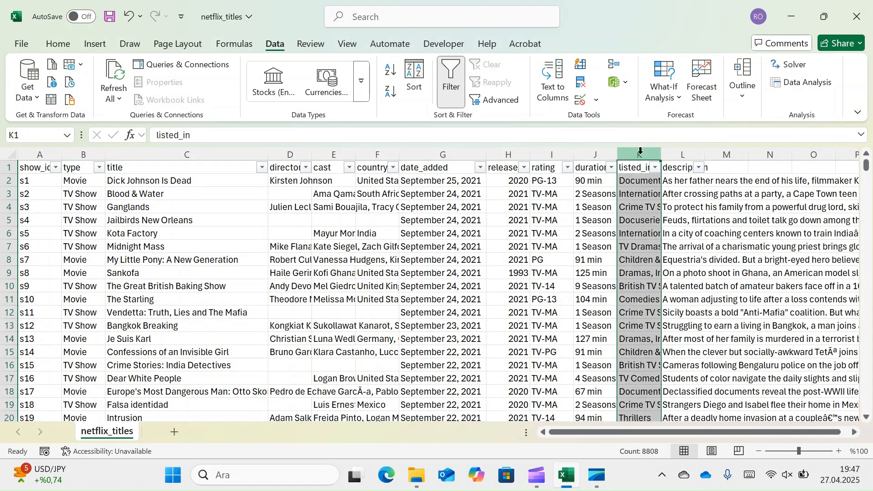
{"action": "right_click", "coordinate": [642, 154]}
{"action": "left_click", "coordinate": [677, 287]}
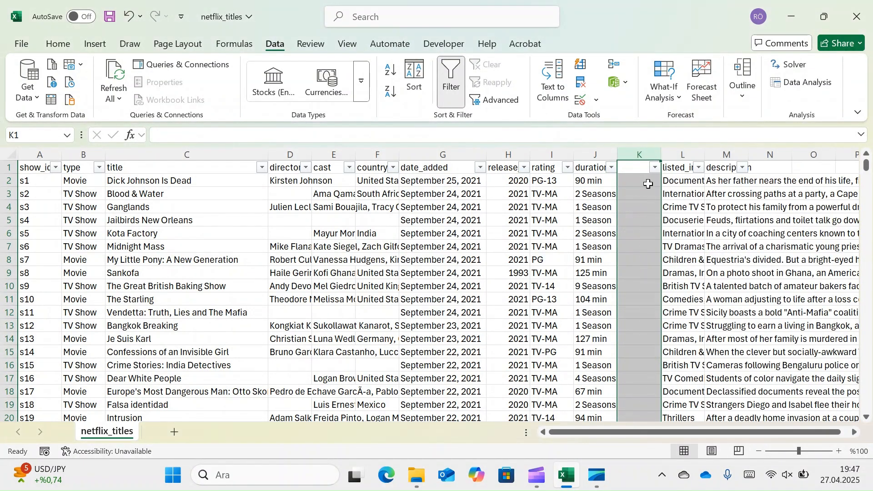
{"action": "left_click", "coordinate": [643, 168]}
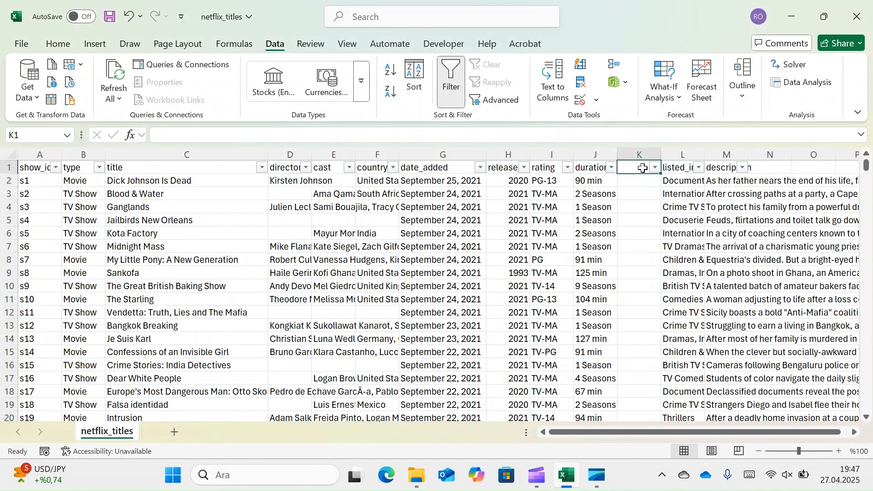
- Review the duration column's filter list for its mix of minute and season values
{"action": "left_click", "coordinate": [591, 168]}
{"action": "left_click", "coordinate": [612, 169]}
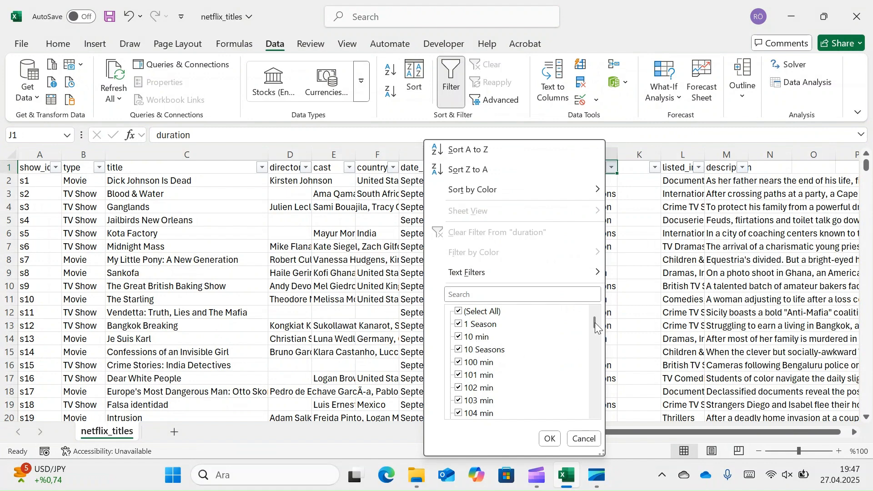
{"action": "mouse_move", "coordinate": [597, 327]}
{"action": "left_mouse_down"}
{"action": "mouse_move", "coordinate": [594, 412]}
{"action": "mouse_move", "coordinate": [583, 316]}
{"action": "left_mouse_up"}
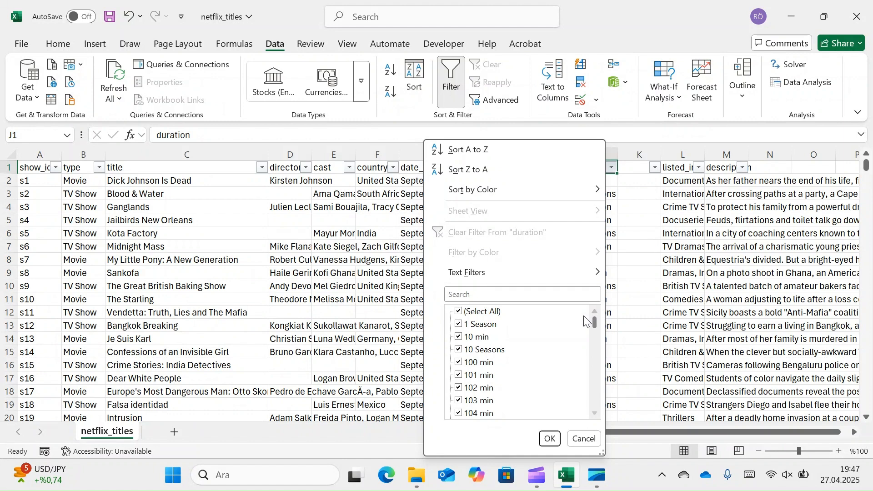
{"action": "left_click", "coordinate": [583, 439]}
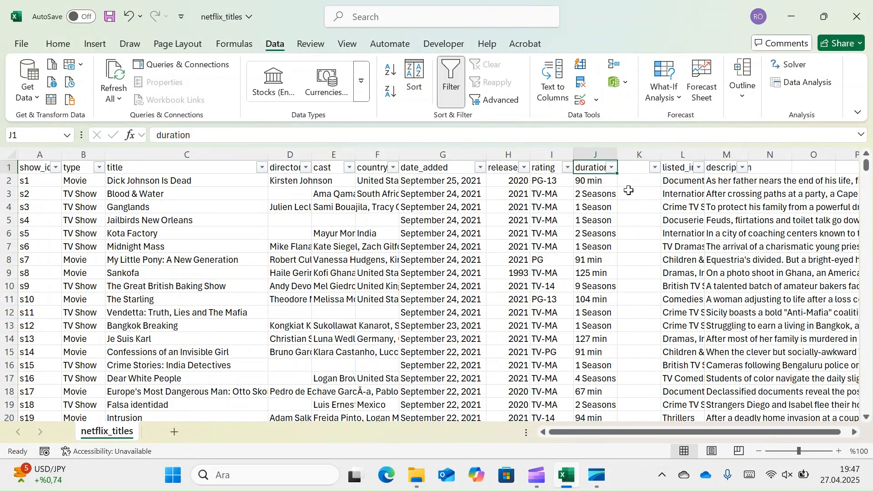
- Split the duration column with Text to Columns, using only a space as delimiter, so the unit goes into the empty column beside it
{"action": "left_click", "coordinate": [587, 151]}
{"action": "left_click", "coordinate": [552, 81]}
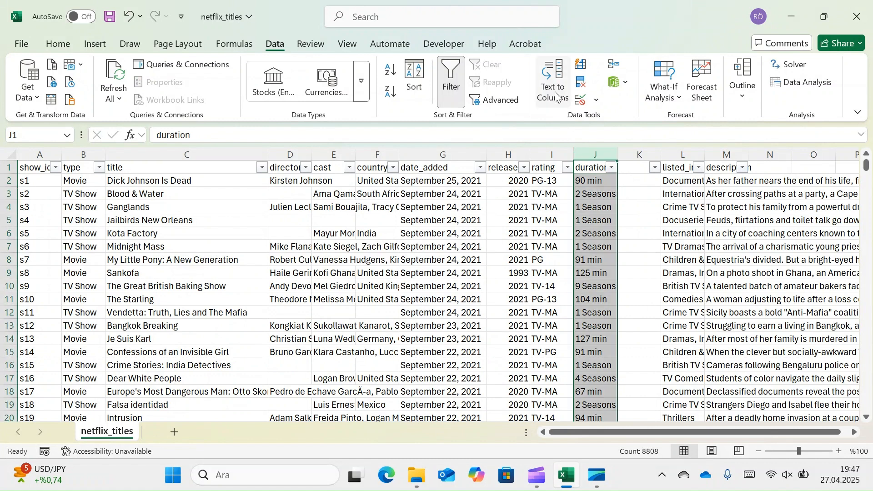
{"action": "left_click", "coordinate": [464, 378]}
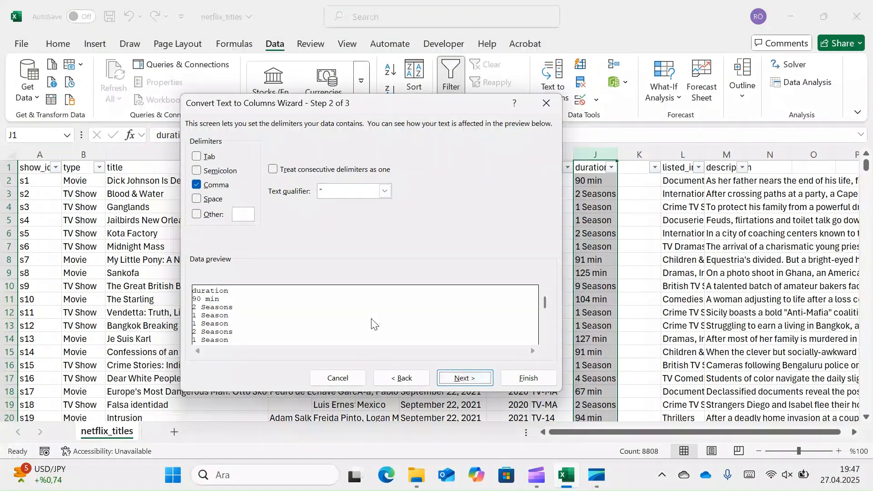
{"action": "left_click", "coordinate": [213, 201]}
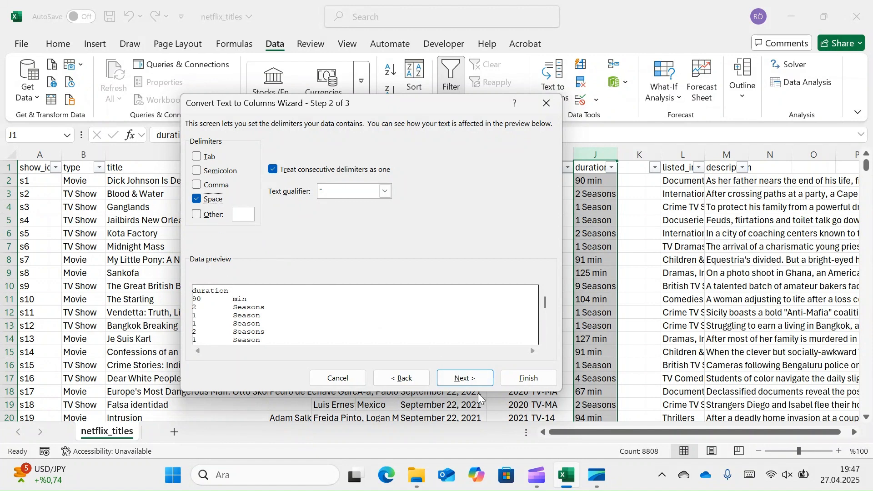
{"action": "left_click", "coordinate": [464, 378]}
{"action": "left_click", "coordinate": [528, 378]}
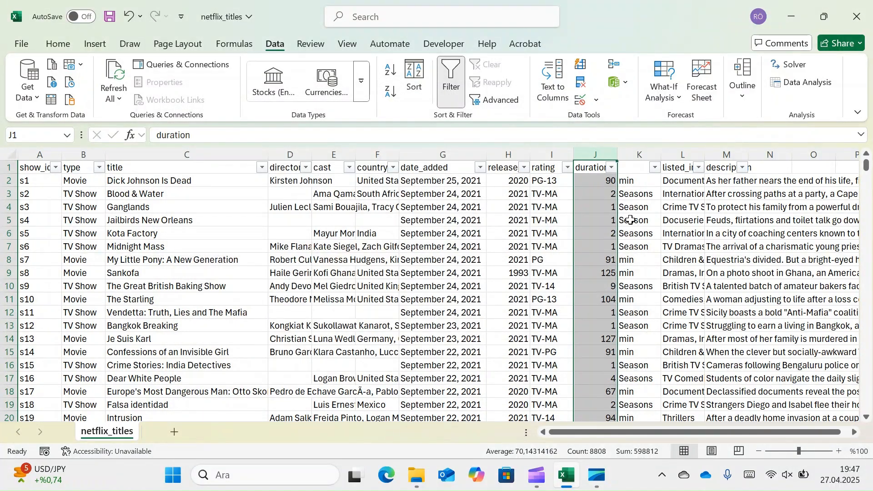
- Name the new unit column beside duration "duration_type" in its header cell
{"action": "left_click", "coordinate": [601, 172]}
{"action": "left_click", "coordinate": [633, 168]}
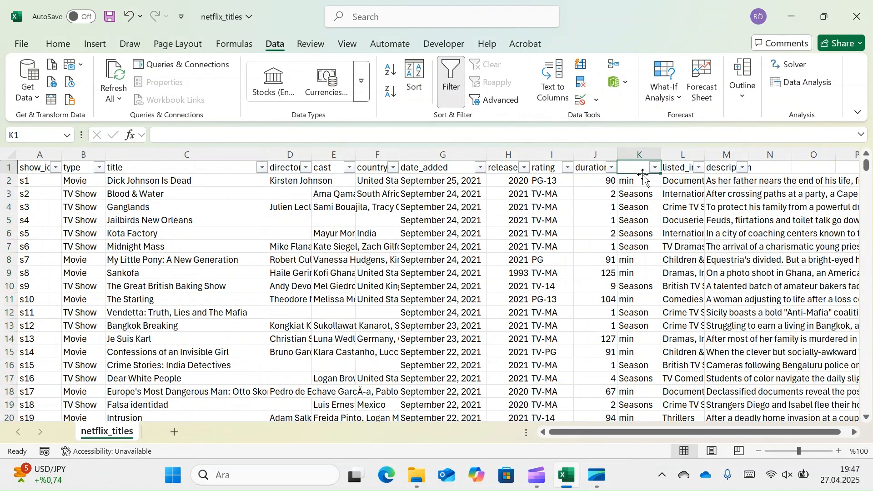
{"action": "type", "text": "duration"}
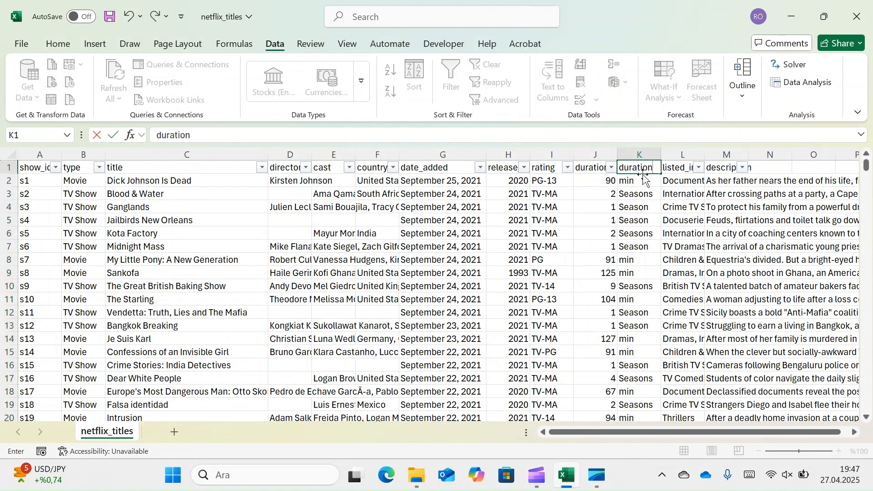
{"action": "type", "text": "_type"}
{"action": "key", "text": "Return"}
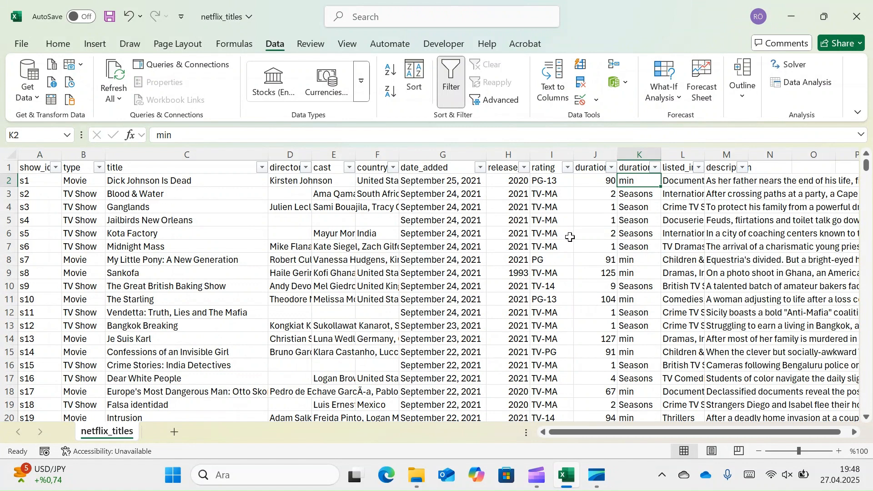
- Check the separated duration numbers and units in the first data rows
{"action": "left_click", "coordinate": [592, 182]}
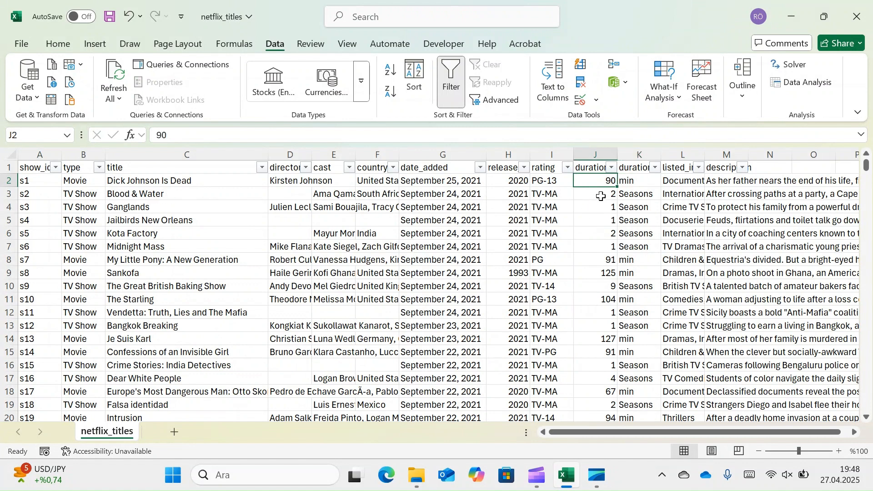
{"action": "left_click", "coordinate": [601, 194]}
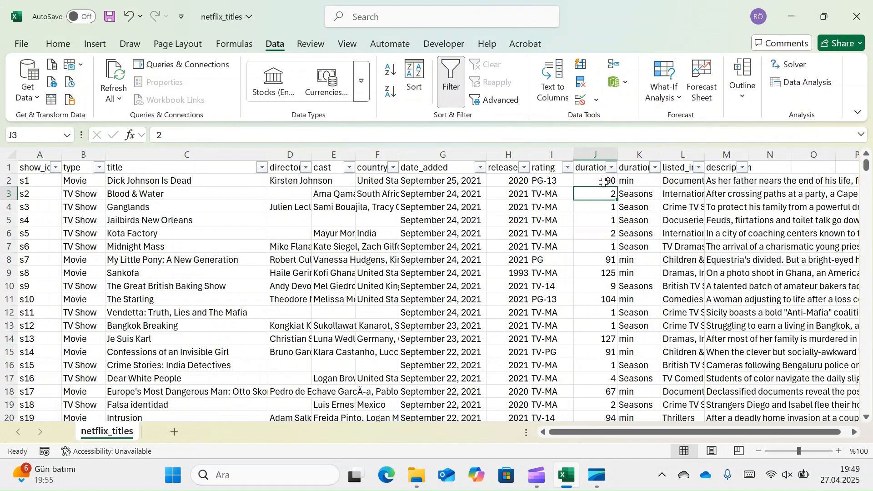
{"action": "left_click", "coordinate": [644, 182]}
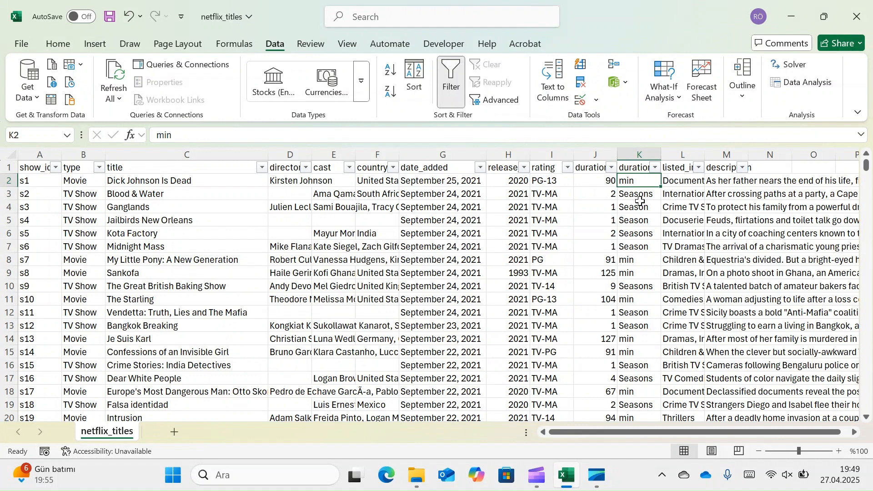
- Widen the listed_in column so its full genre lists fit
{"action": "left_click", "coordinate": [678, 170]}
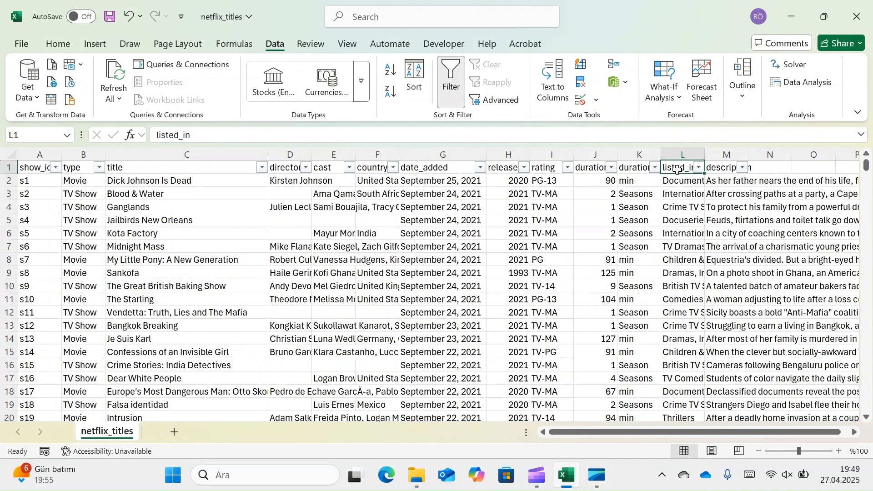
{"action": "double_click", "coordinate": [705, 155]}
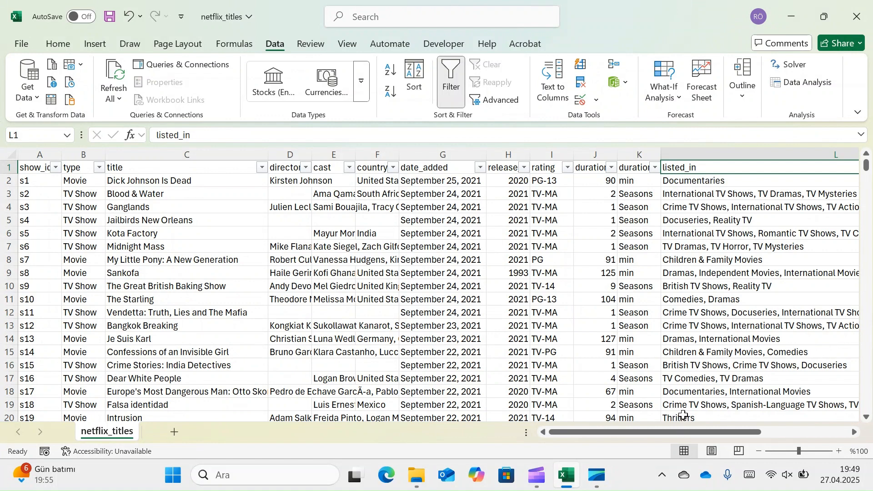
{"action": "left_click_drag", "start_coordinate": [678, 432], "coordinate": [719, 431]}
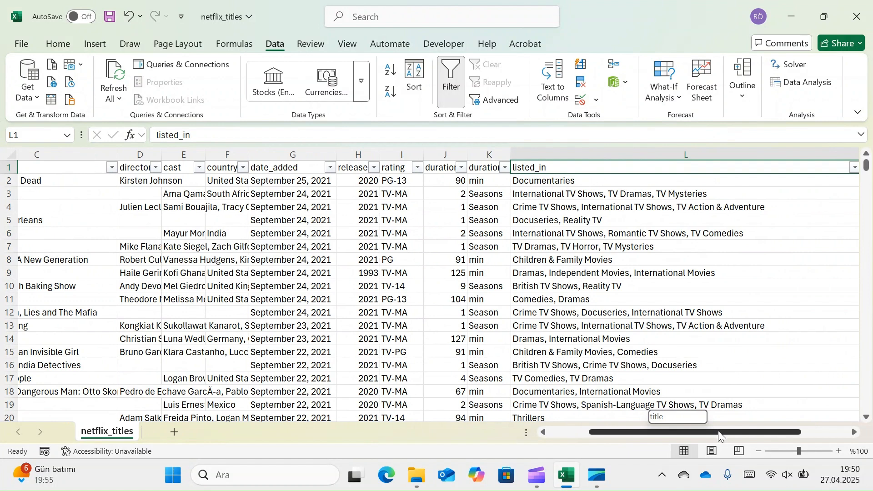
{"action": "left_click_drag", "start_coordinate": [719, 433], "coordinate": [724, 439]}
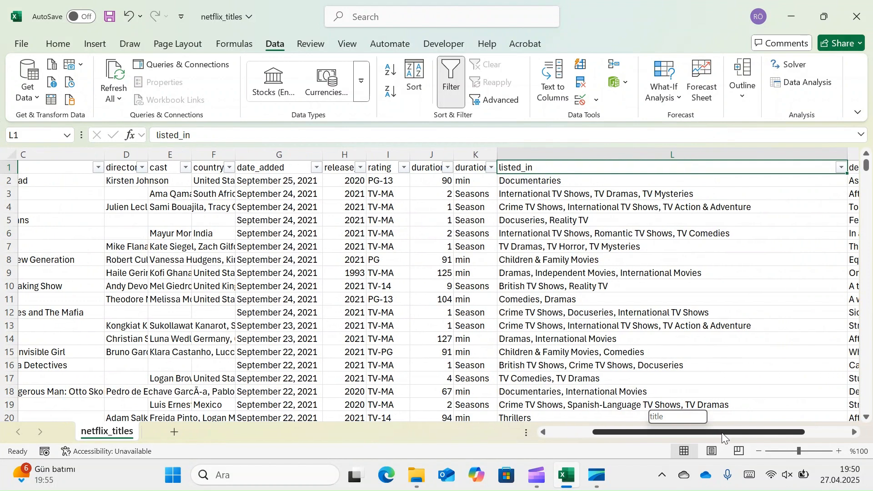
{"action": "left_click_drag", "start_coordinate": [724, 439], "coordinate": [815, 446]}
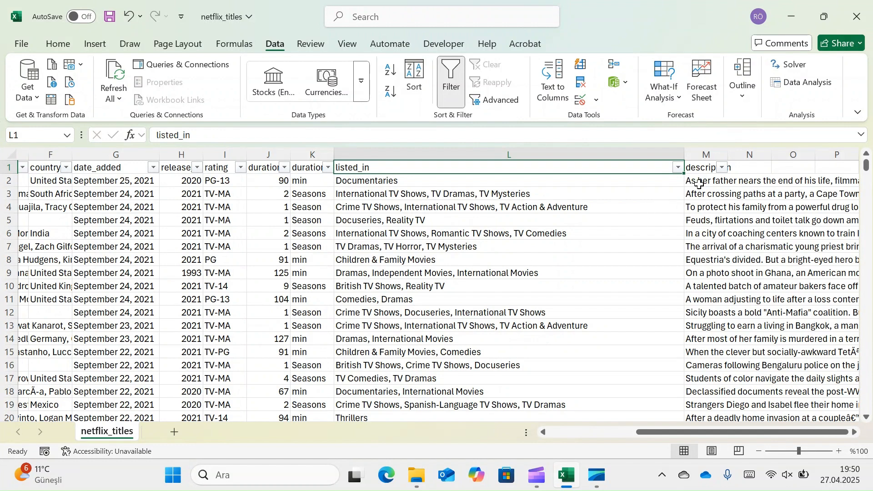
- Move the listed_in column to directly after the description column, so that empty columns follow it
{"action": "left_click", "coordinate": [705, 168]}
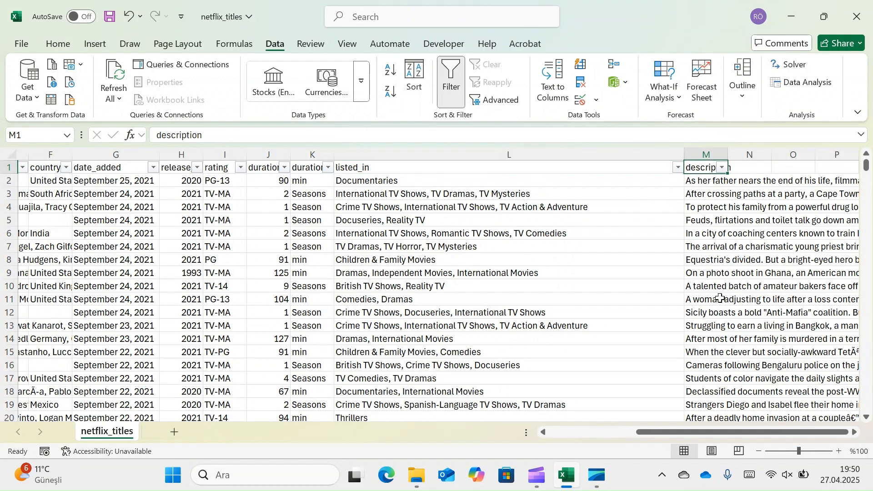
{"action": "left_click", "coordinate": [712, 154]}
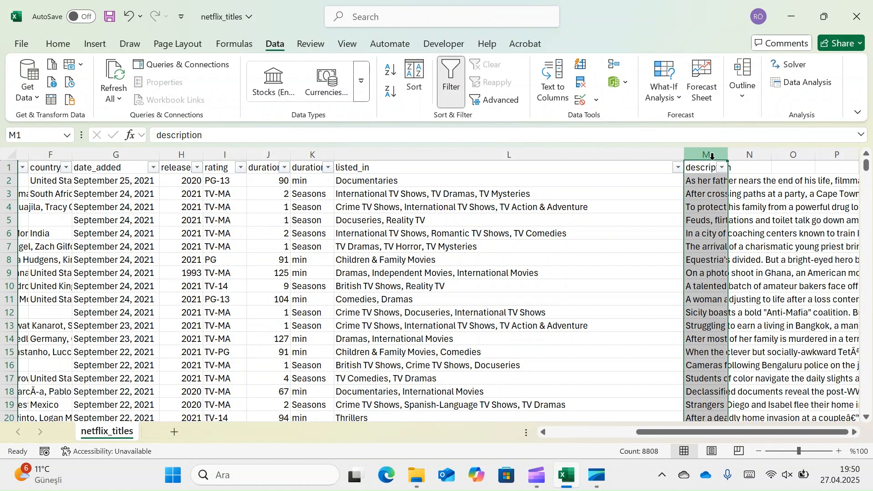
{"action": "left_click", "coordinate": [438, 156]}
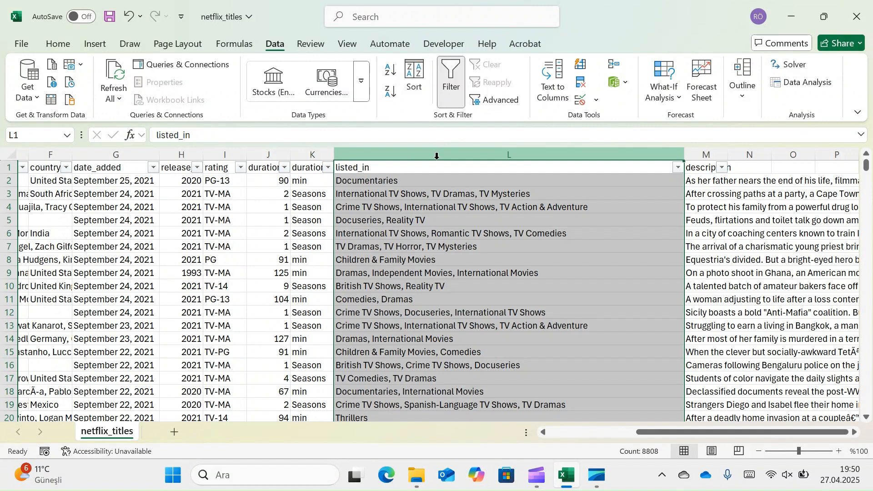
{"action": "key", "text": "ctrl+c"}
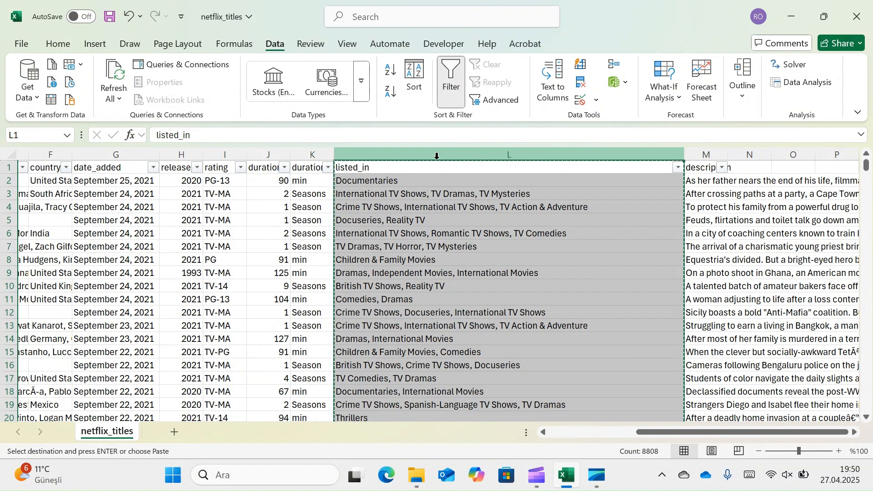
{"action": "right_click", "coordinate": [749, 155]}
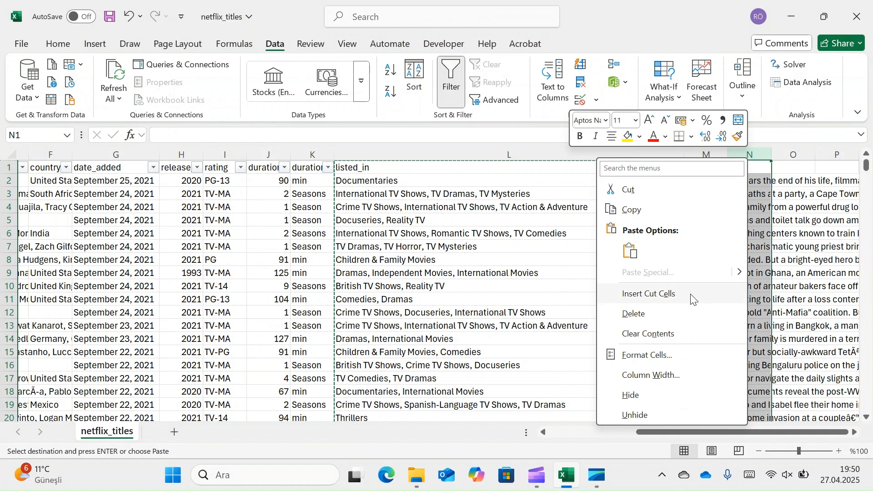
{"action": "left_click", "coordinate": [664, 294]}
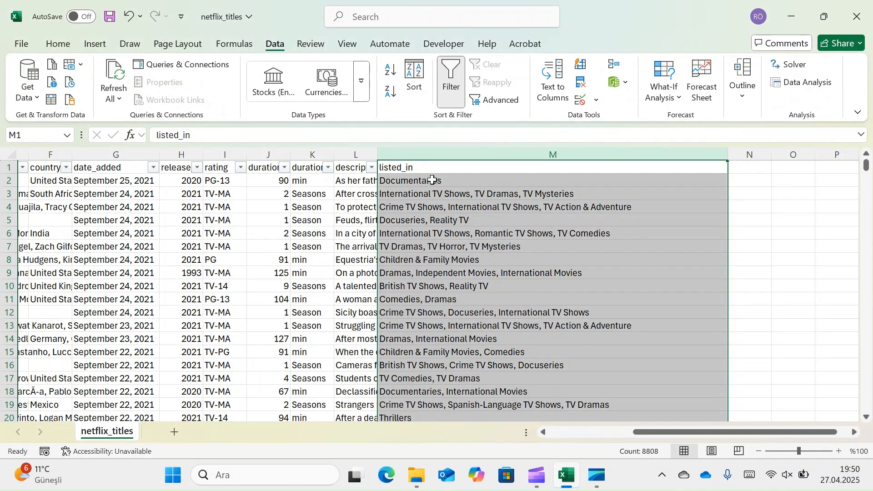
{"action": "left_click", "coordinate": [434, 156]}
{"action": "left_click", "coordinate": [460, 195]}
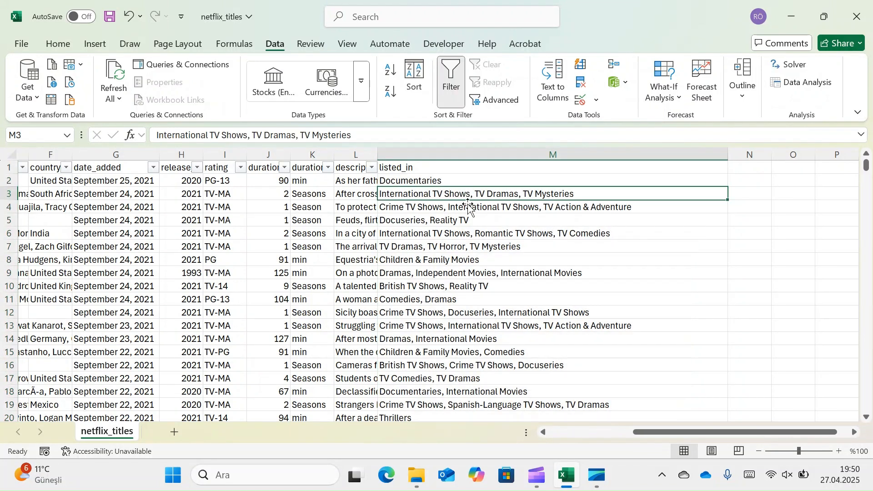
- Split the listed_in column with Text to Columns, using only a comma as delimiter and M1 as destination
{"action": "left_click", "coordinate": [476, 150]}
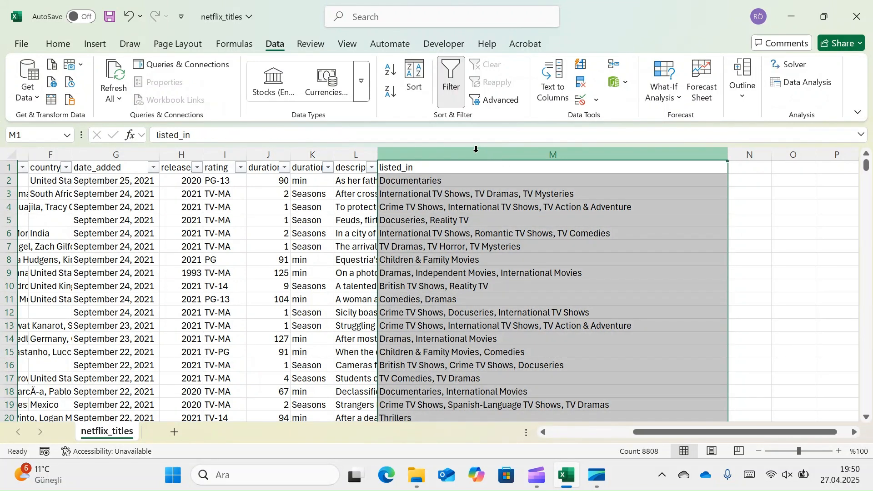
{"action": "left_click", "coordinate": [551, 96]}
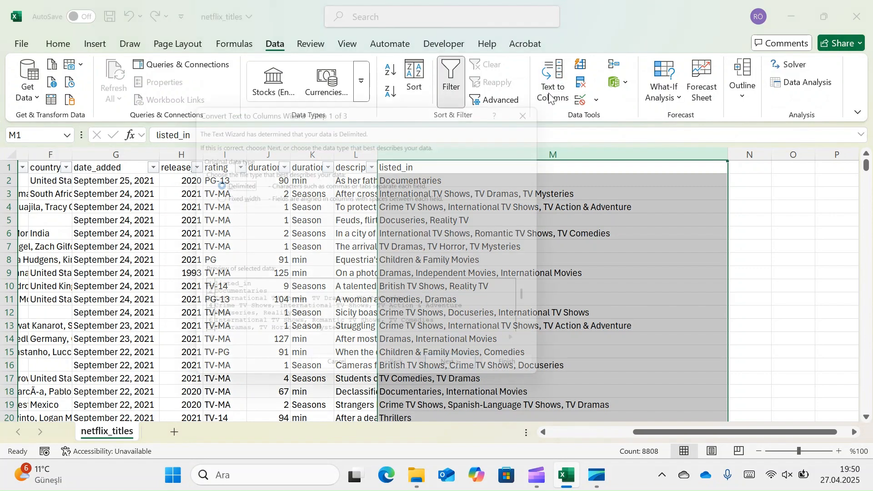
{"action": "left_click", "coordinate": [460, 379]}
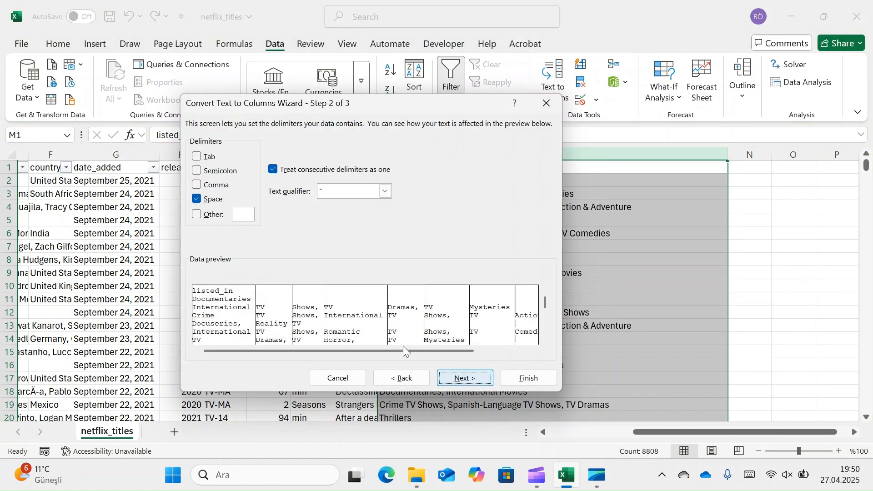
{"action": "left_click", "coordinate": [211, 200]}
{"action": "left_click", "coordinate": [210, 186]}
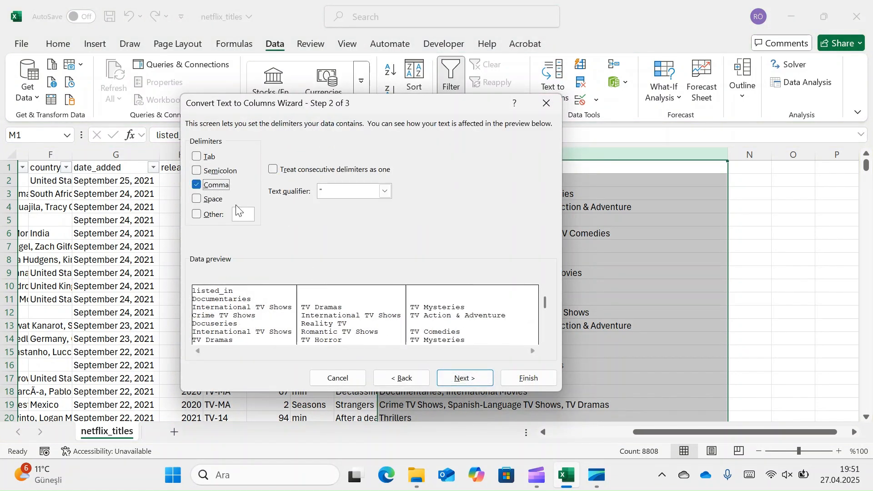
{"action": "left_click", "coordinate": [467, 379]}
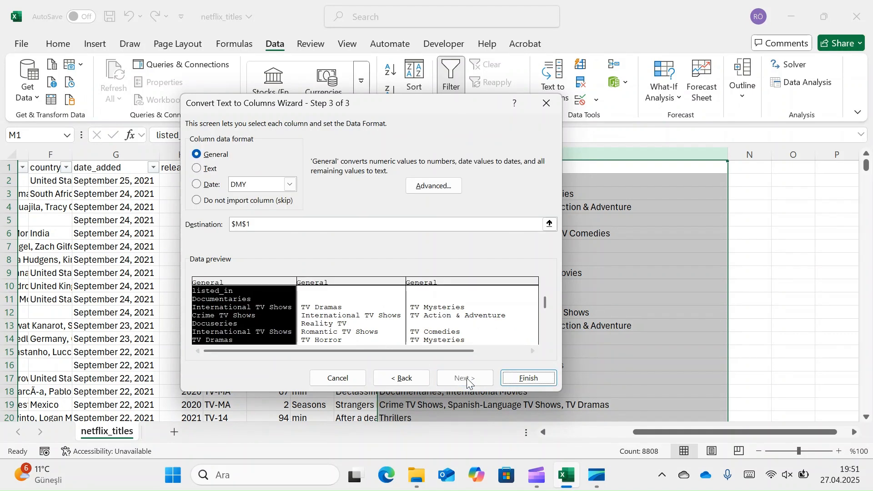
{"action": "left_click", "coordinate": [528, 378]}
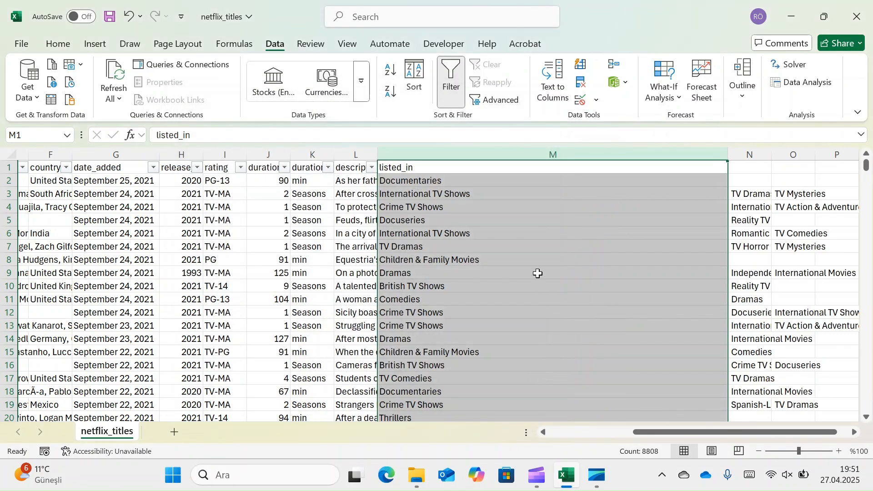
{"action": "left_click", "coordinate": [431, 182]}
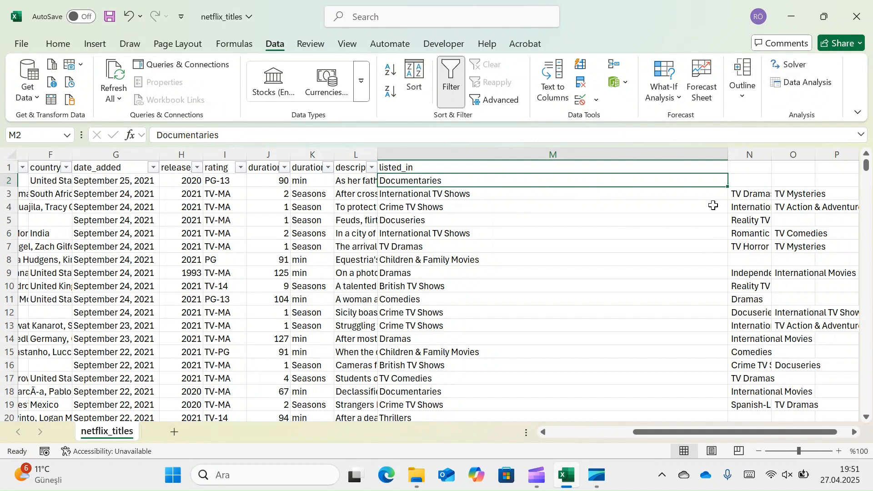
{"action": "left_click", "coordinate": [751, 194]}
{"action": "left_click", "coordinate": [811, 195]}
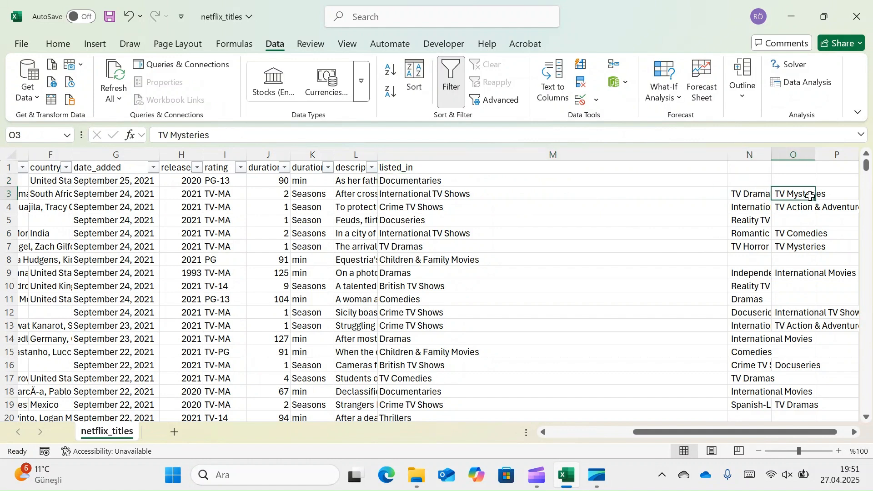
- Copy the listed_in header into the header cells N1 and O1 of the two new genre columns
{"action": "left_click", "coordinate": [467, 165]}
{"action": "key", "text": "ctrl+c"}
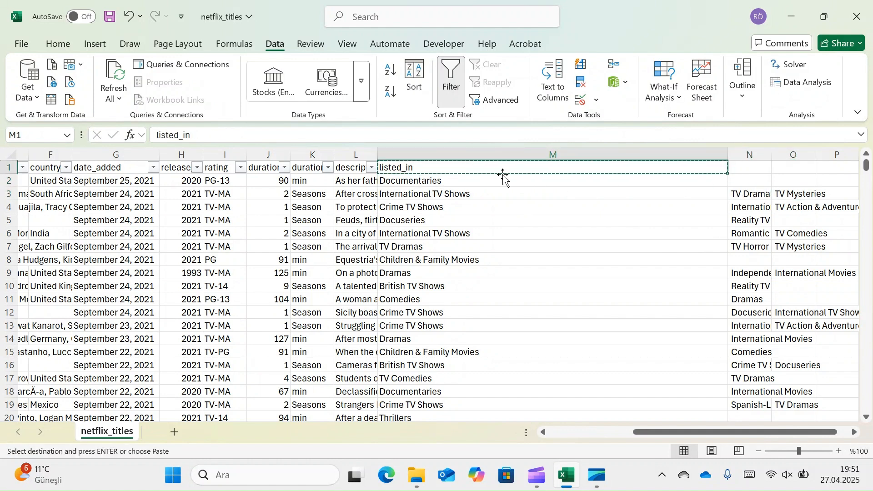
{"action": "left_click", "coordinate": [741, 170]}
{"action": "key", "text": "ctrl+v"}
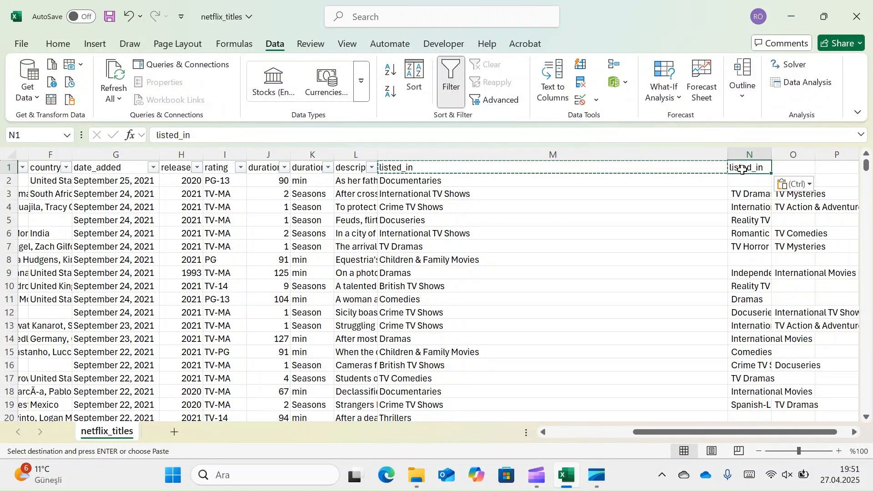
{"action": "key", "text": "Right"}
{"action": "key", "text": "ctrl+v"}
- Rename the copied genre headers in N1 and O1 to "listed_in2" and "listed_in3"
{"action": "left_click", "coordinate": [764, 172]}
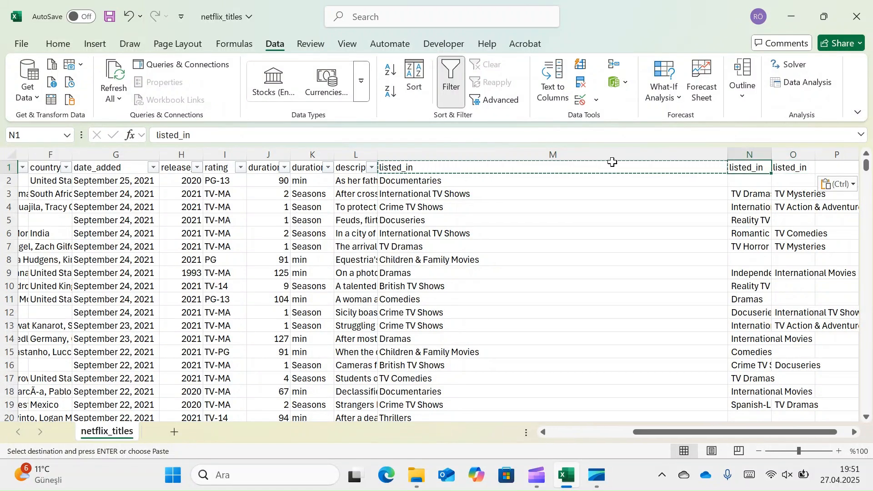
{"action": "left_click", "coordinate": [191, 134]}
{"action": "type", "text": "2"}
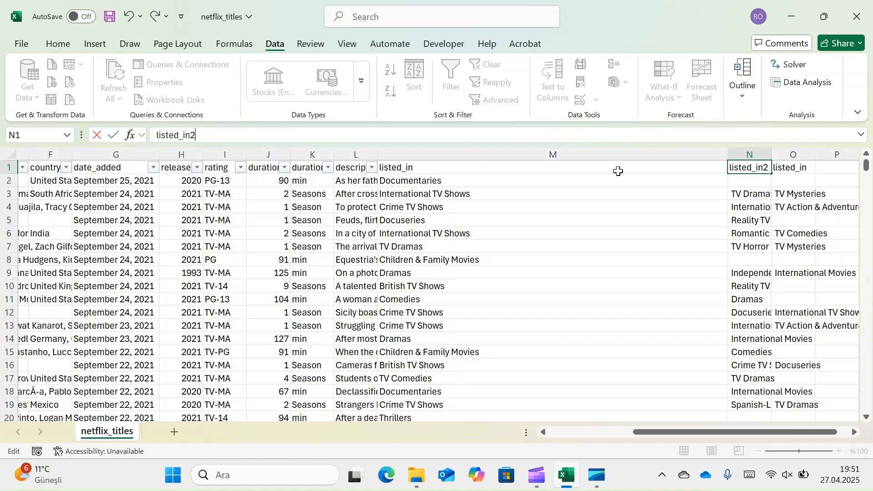
{"action": "left_click", "coordinate": [785, 171]}
{"action": "left_click", "coordinate": [290, 135]}
{"action": "type", "text": "3"}
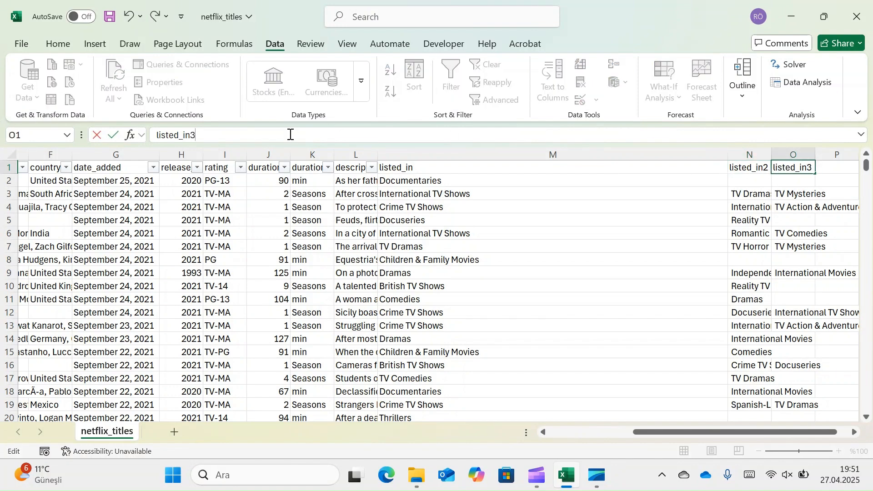
{"action": "left_click", "coordinate": [269, 194]}
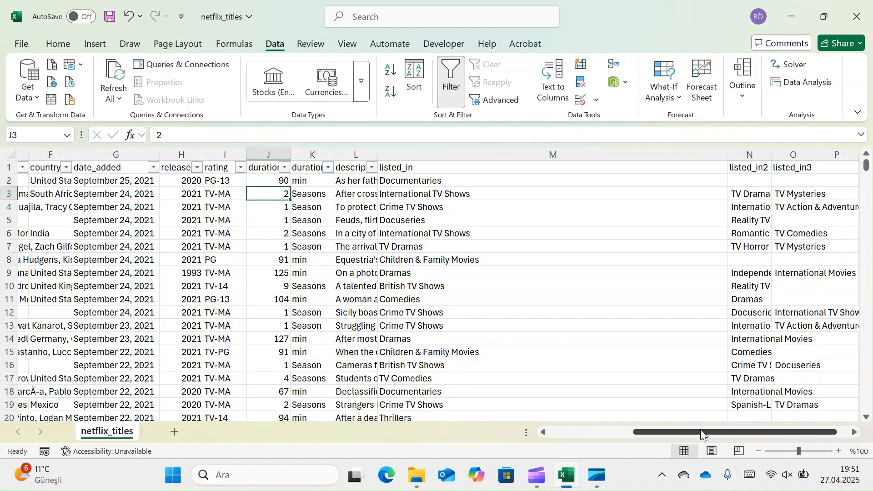
{"action": "left_click_drag", "start_coordinate": [700, 432], "coordinate": [549, 430]}
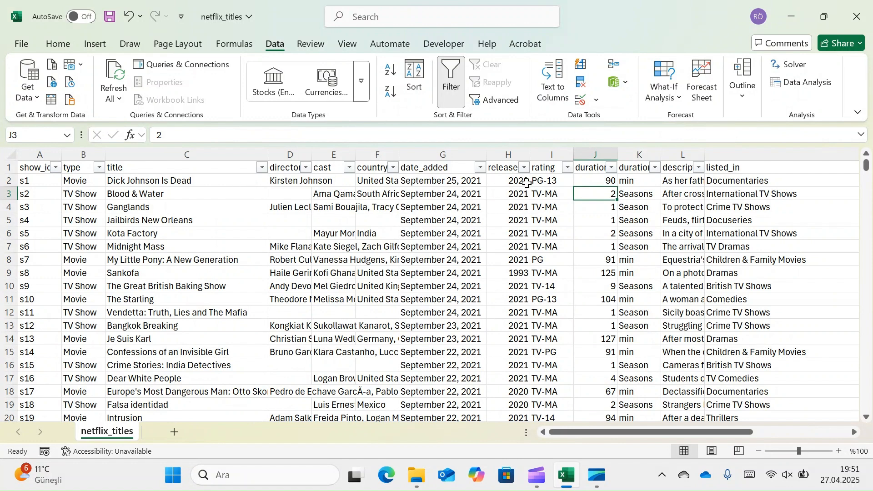
{"action": "left_click", "coordinate": [375, 154]}
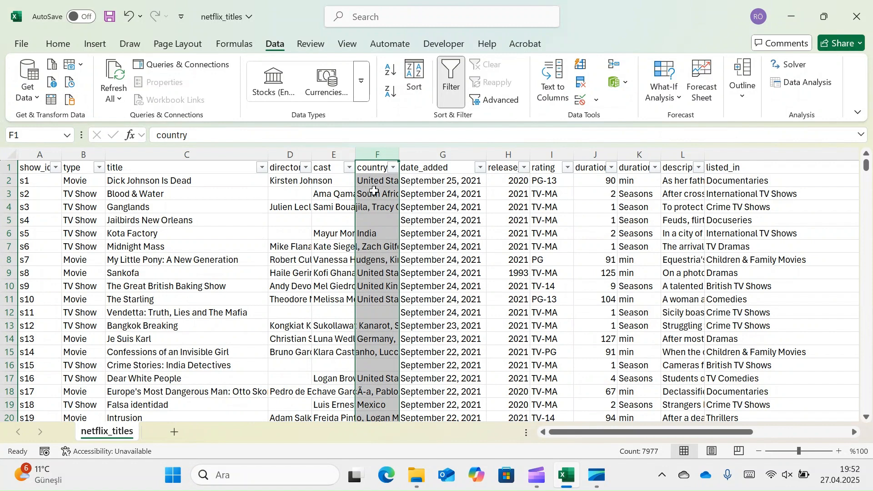
{"action": "left_click", "coordinate": [511, 154]}
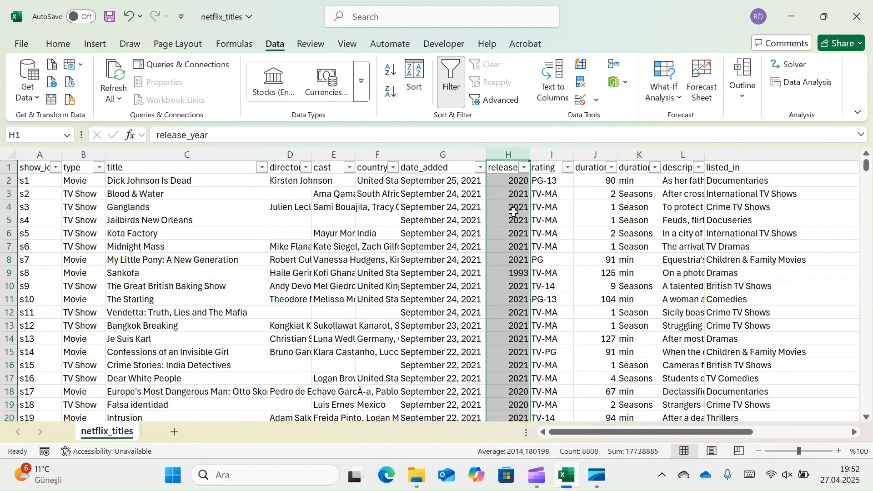
{"action": "left_click", "coordinate": [505, 169]}
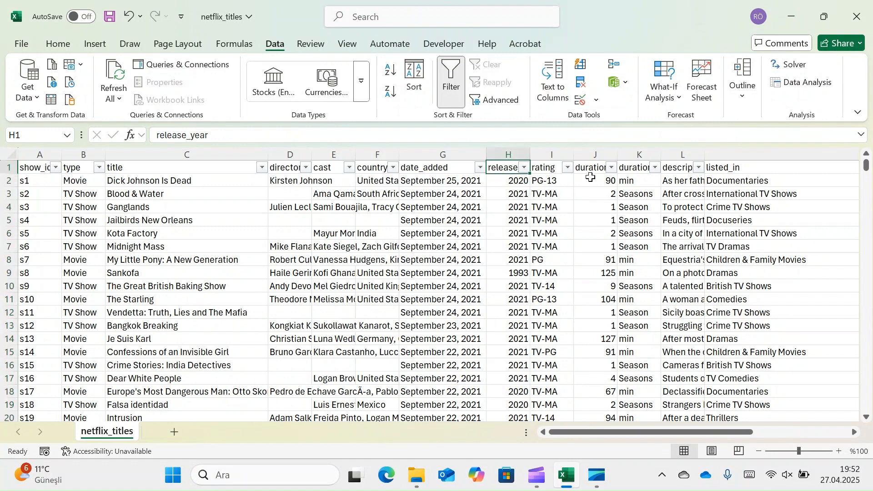